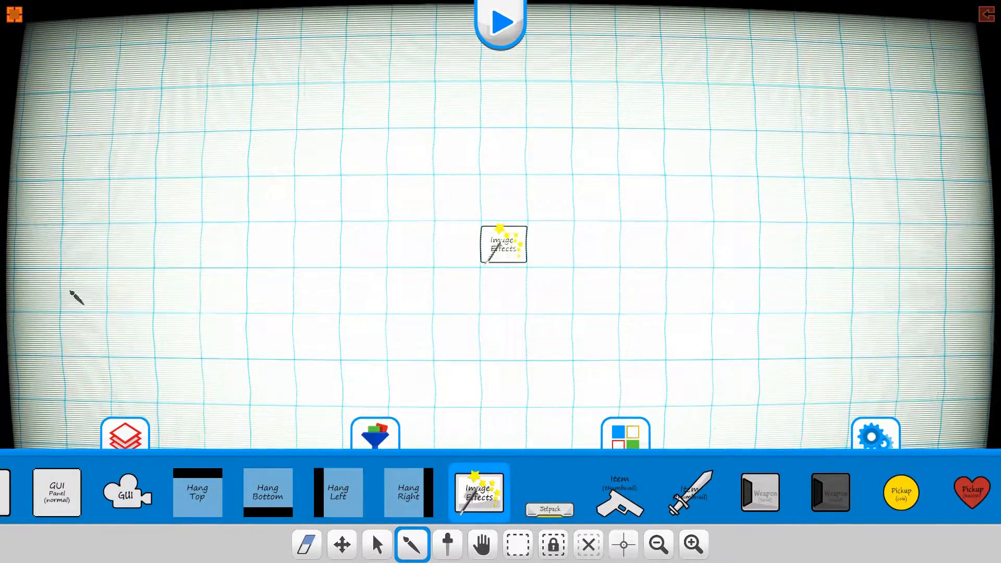
Hide the editor interface to view the image effect across the whole level, and show the interface again.
left_click(16, 20)
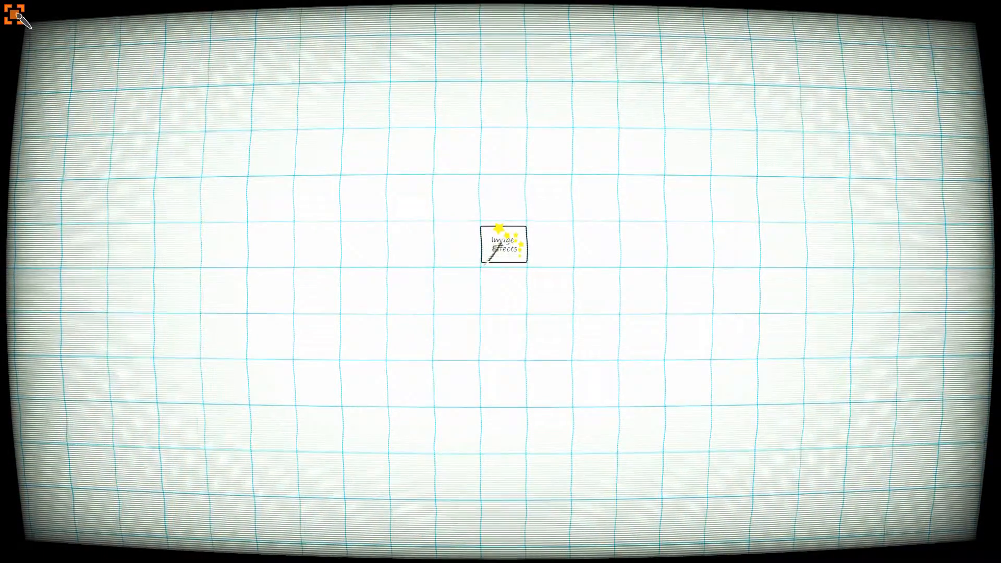
left_click(15, 14)
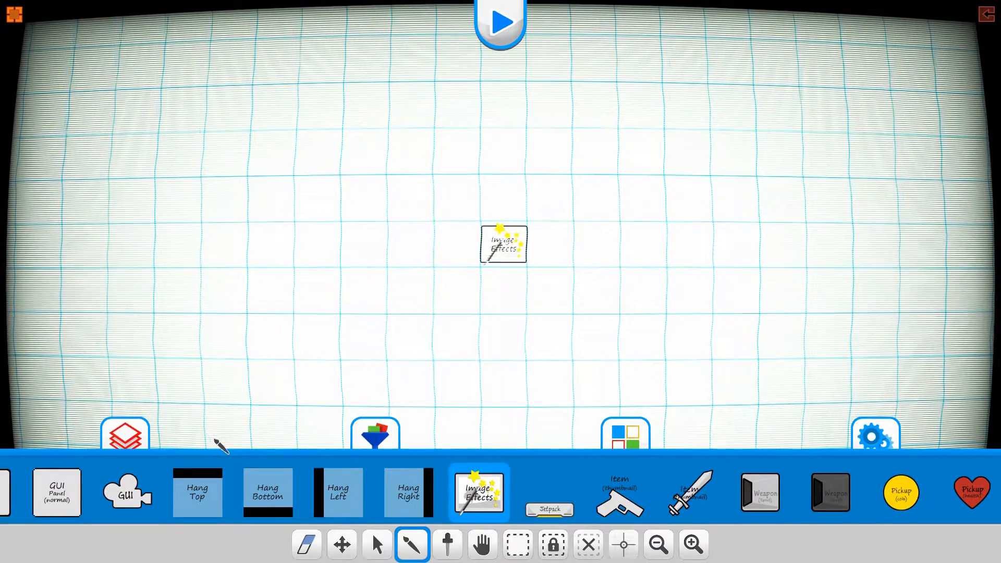
In the Image Effects tile's effect settings, switch Enable off and back on, and turn off Show in Editor.
left_click(377, 545)
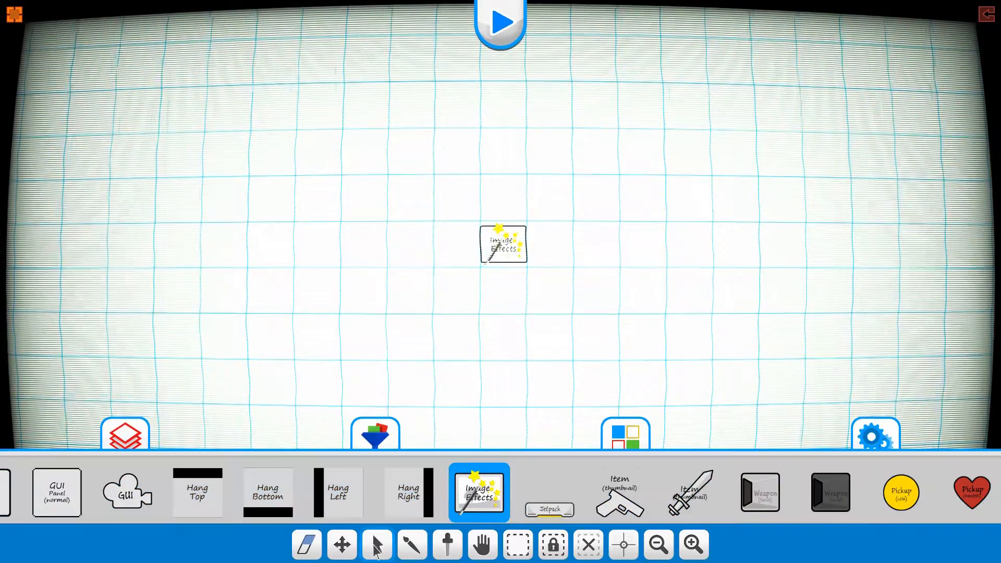
left_click(505, 245)
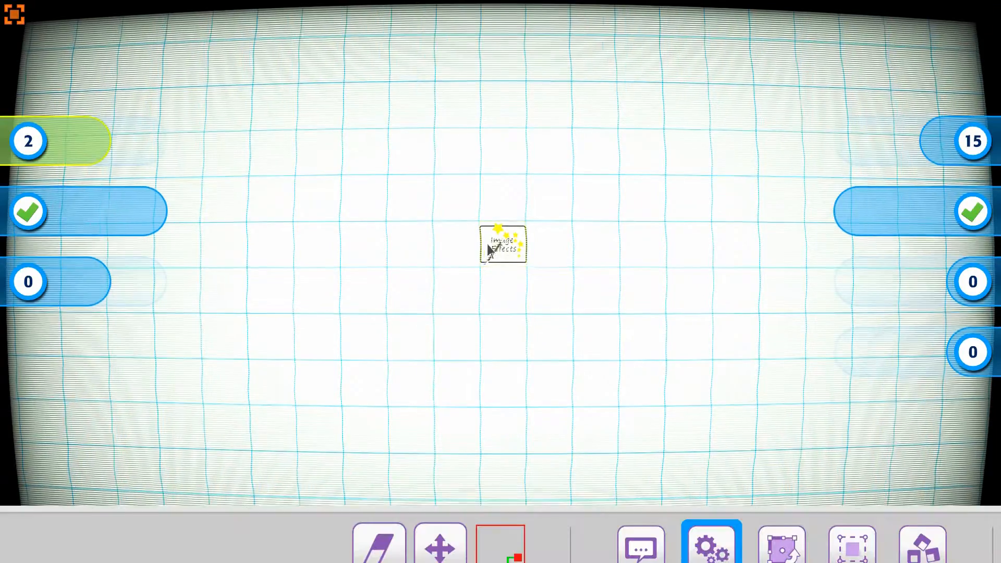
left_click_drag(797, 535, 239, 540)
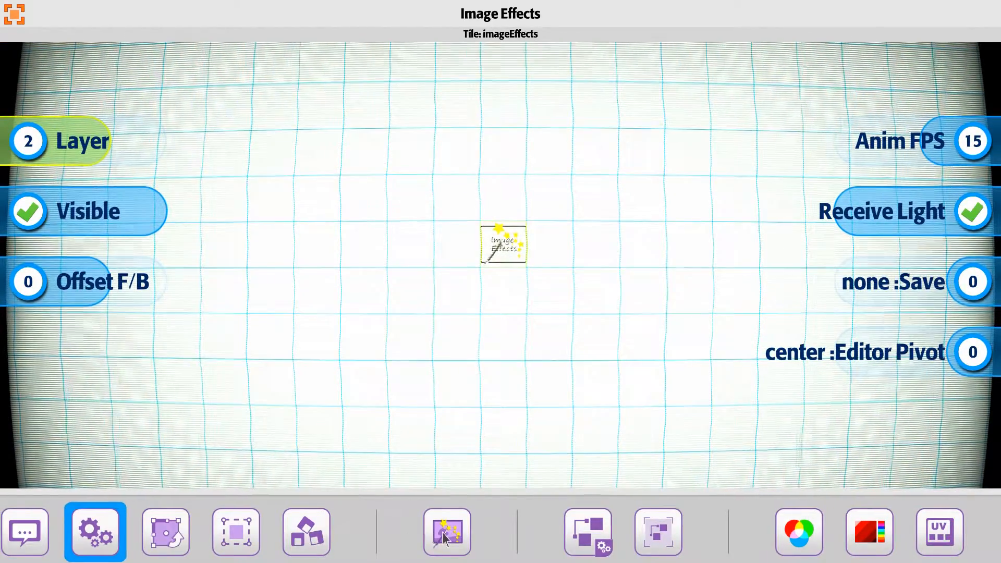
left_click(444, 533)
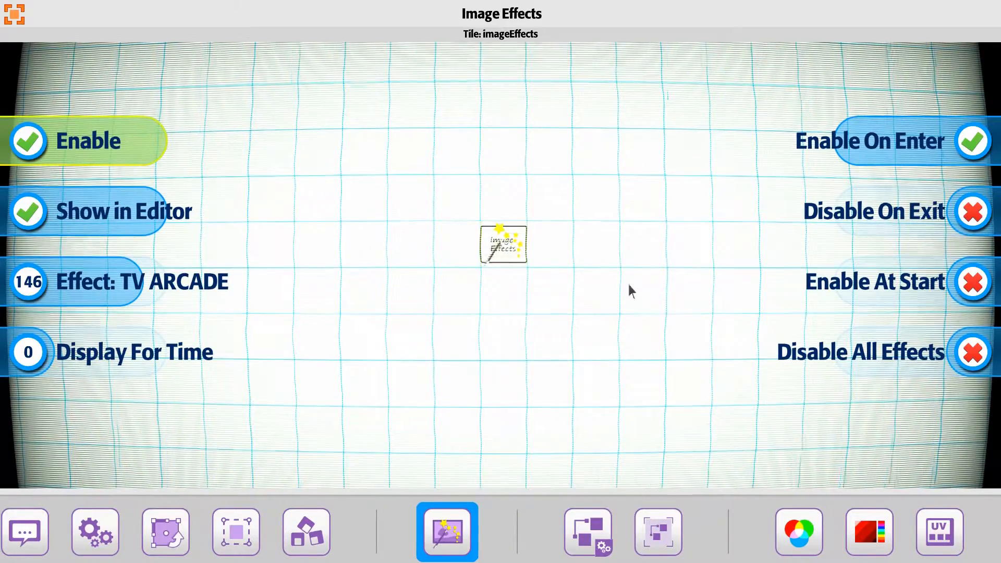
left_click(23, 145)
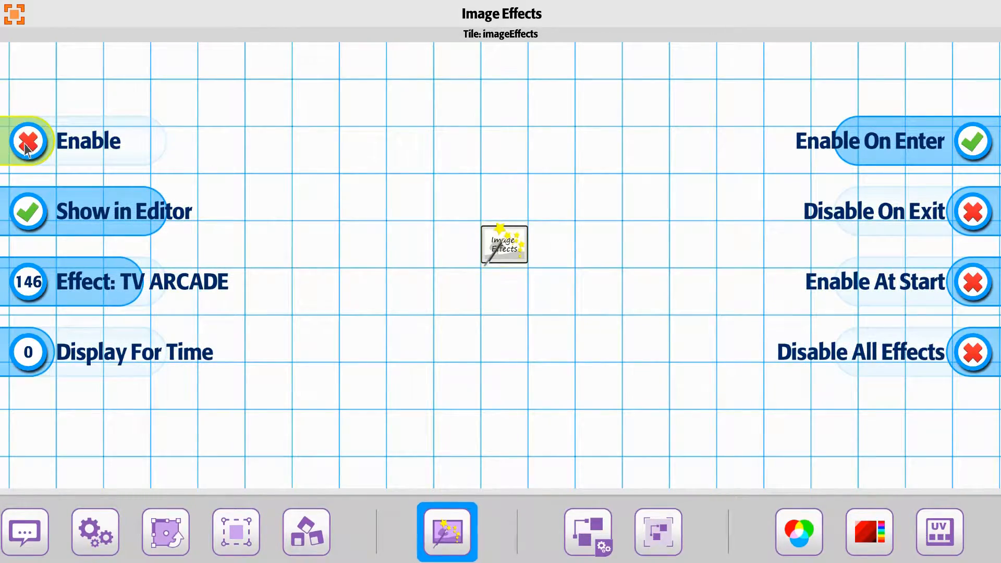
left_click(32, 138)
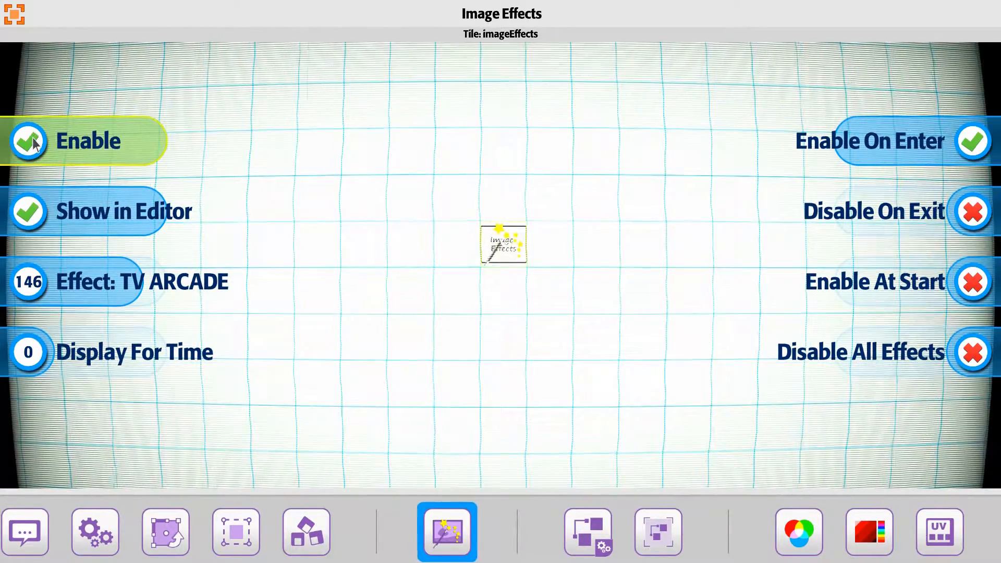
left_click(27, 213)
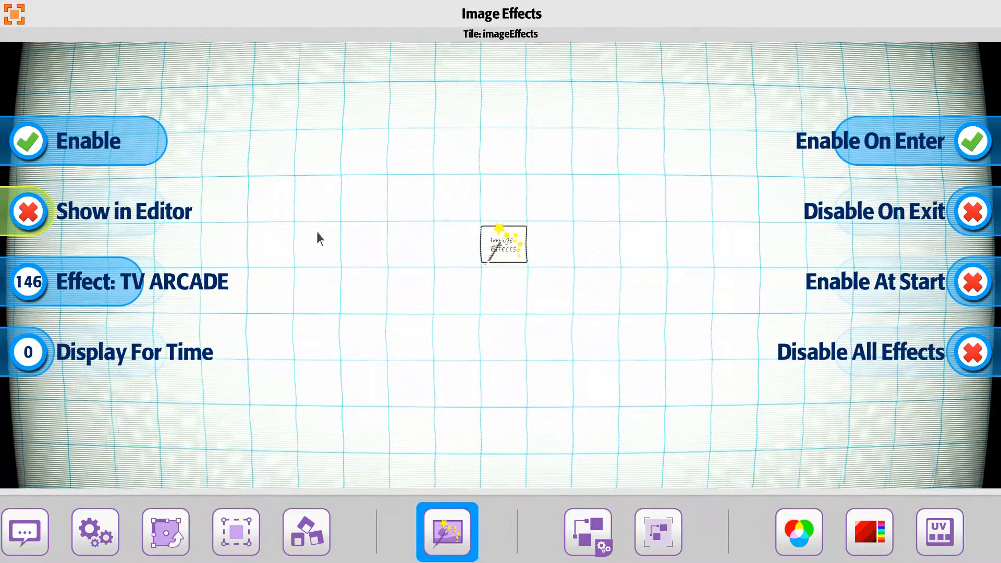
left_click(355, 230)
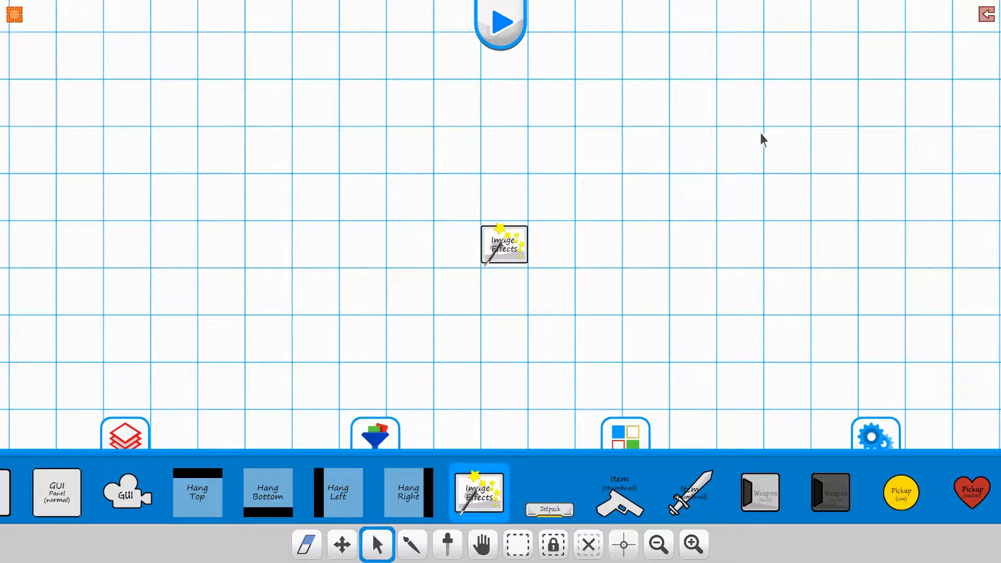
Change the Image Effects tile's effect to VHS Tracking (174) and close its settings.
left_click(510, 259)
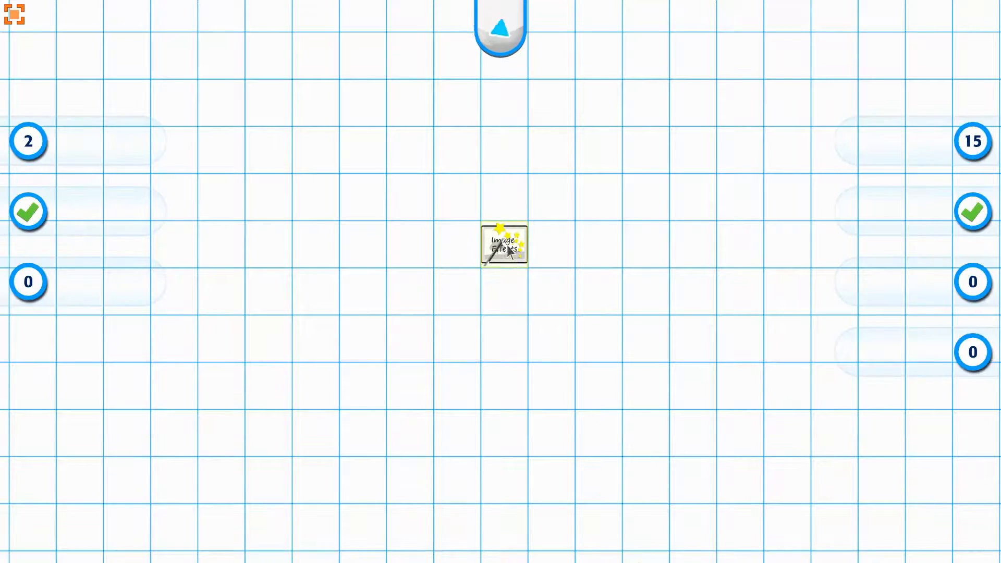
left_click_drag(526, 528, 422, 528)
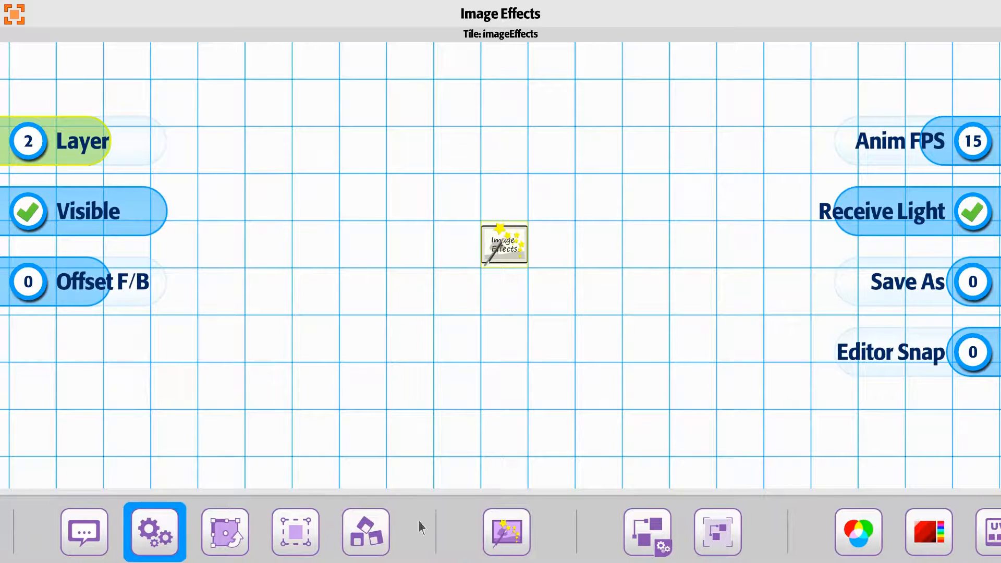
left_click(500, 529)
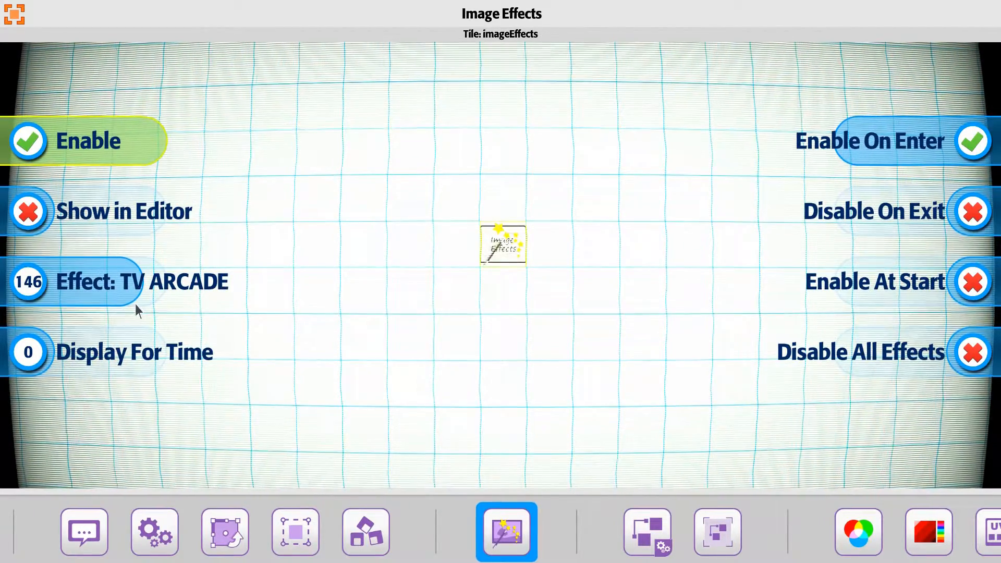
left_click_drag(135, 305, 190, 282)
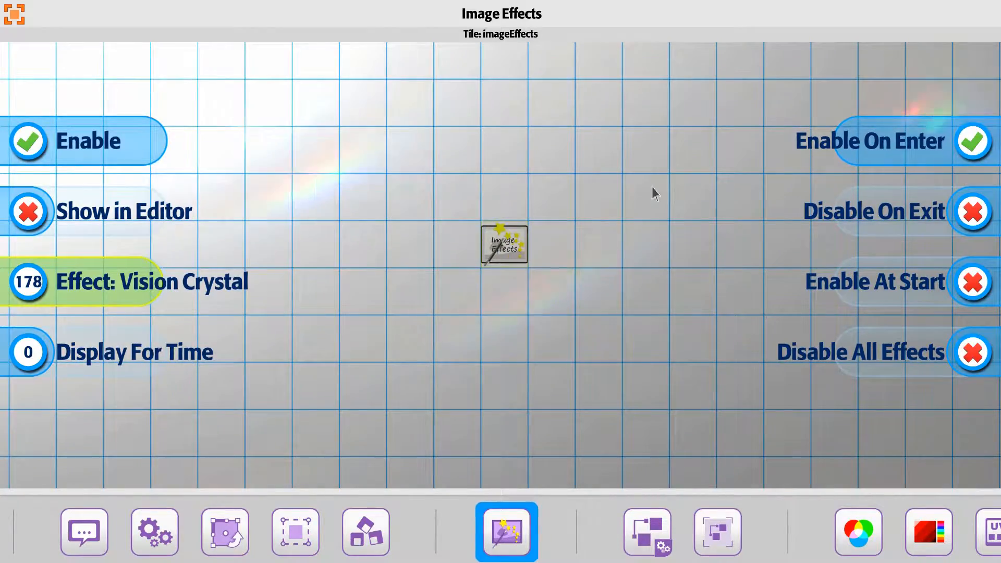
key("Left")
key("Left")
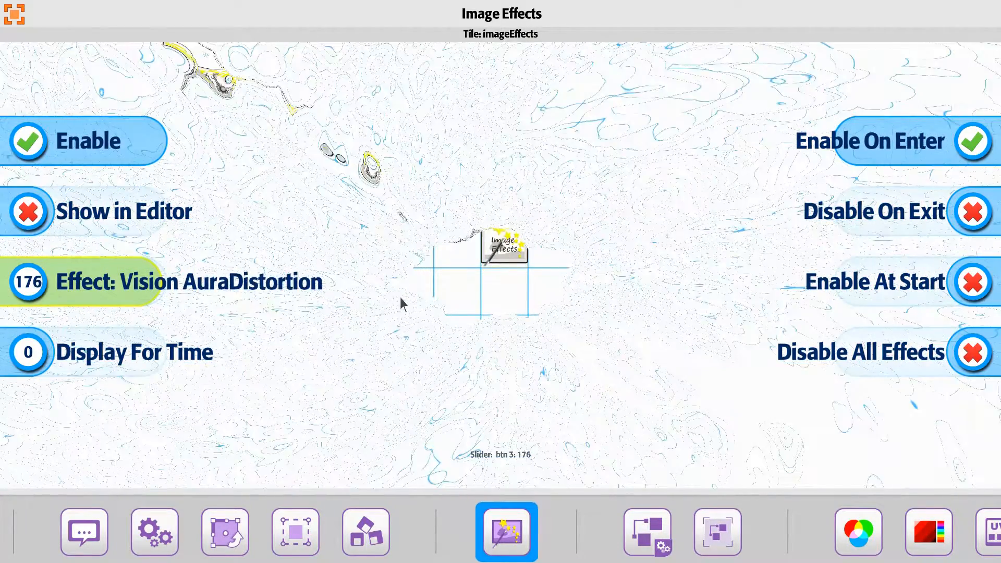
key("Left")
key("Left")
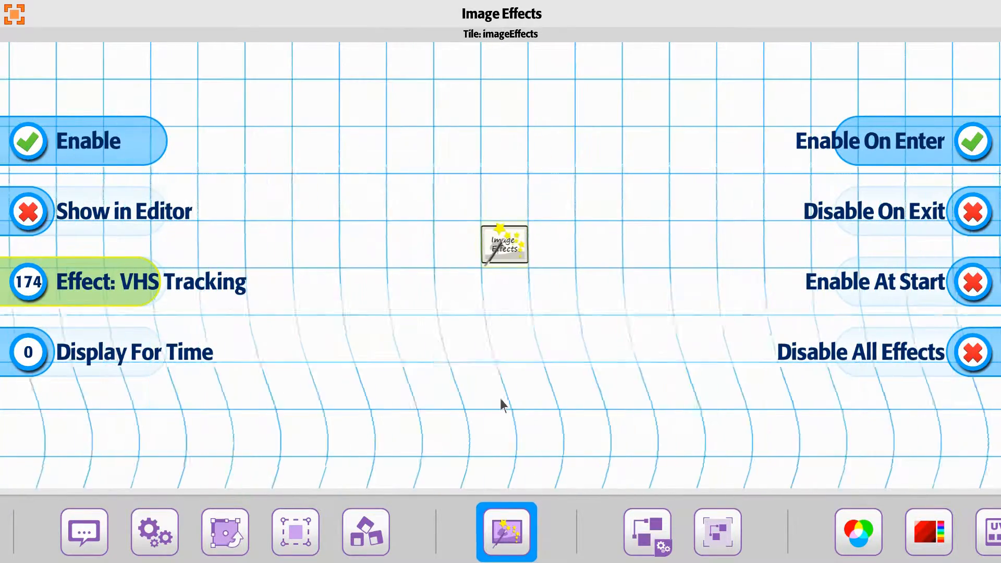
left_click(424, 337)
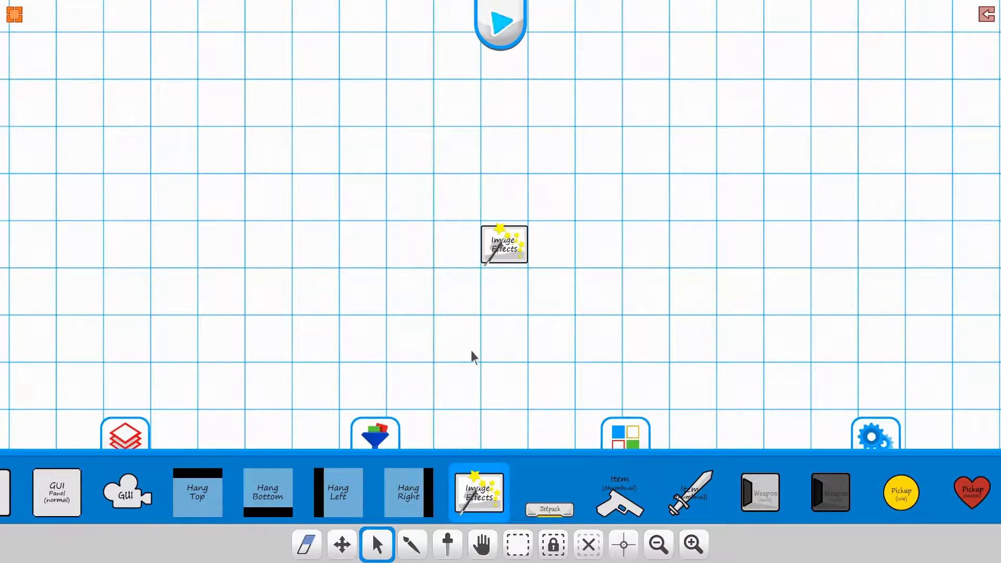
Place the blue gradient sky background tile on the second of the five layers.
left_click(140, 435)
left_click(406, 417)
scroll(447, 498, "up", 3)
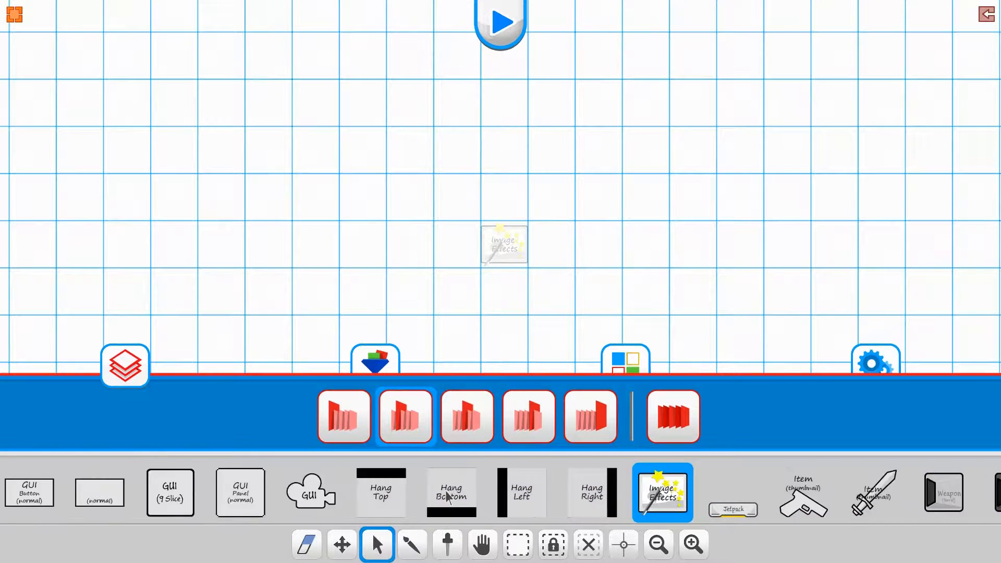
left_click_drag(446, 491, 708, 490)
left_click_drag(276, 487, 562, 485)
left_click(366, 490)
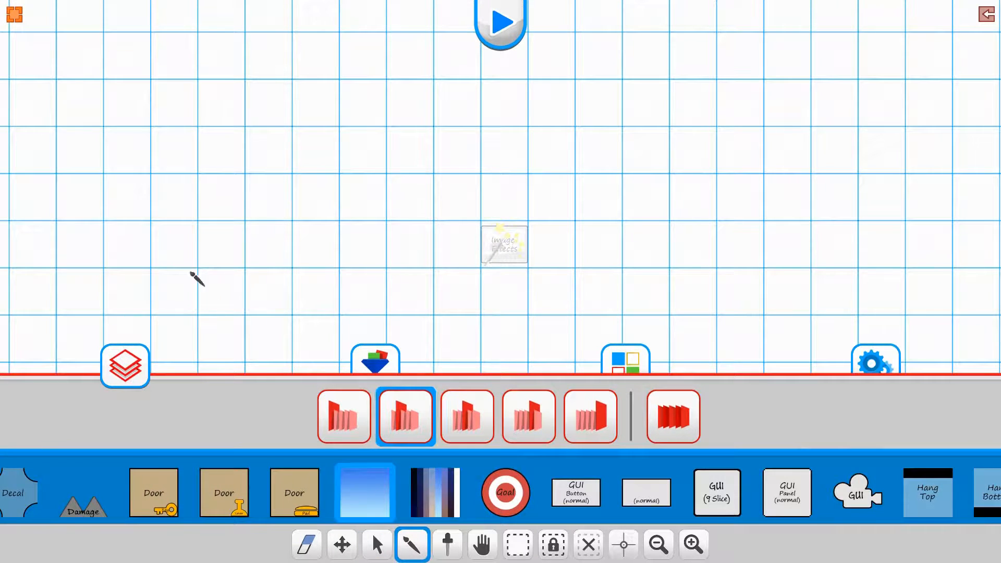
left_click(194, 275)
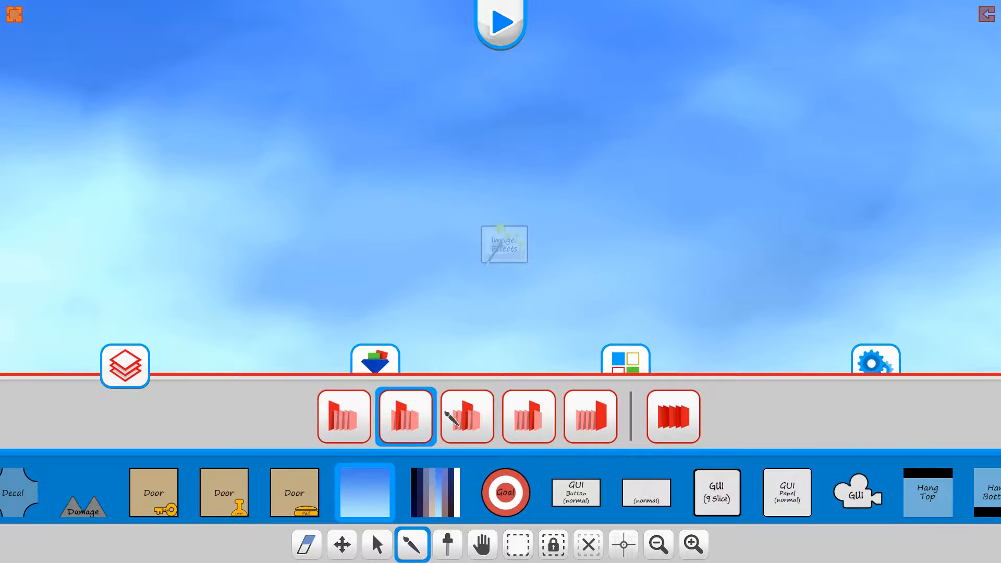
Make the middle layer active and place a Player tile a few cells left of the Image Effects tile.
left_click(452, 418)
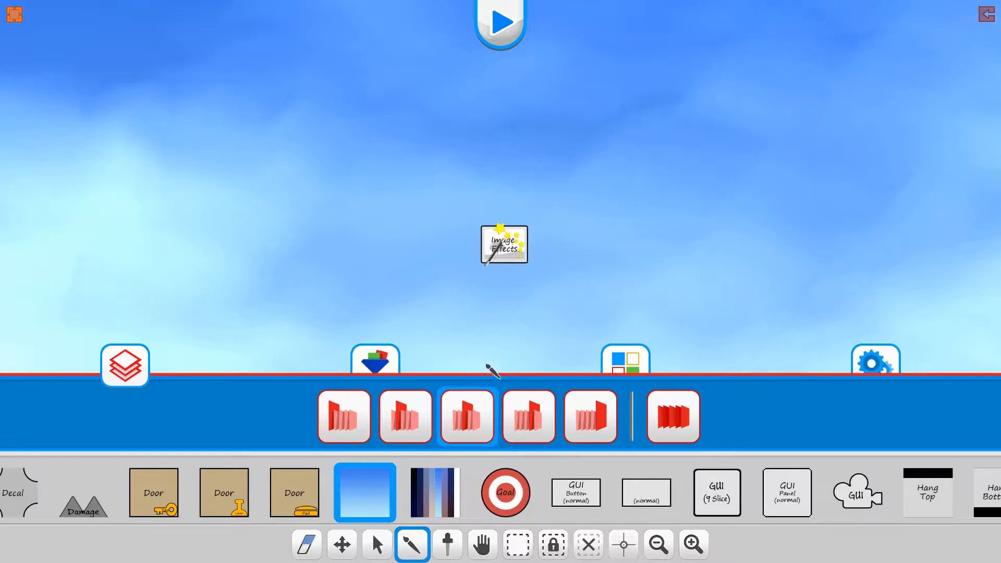
left_click(112, 368)
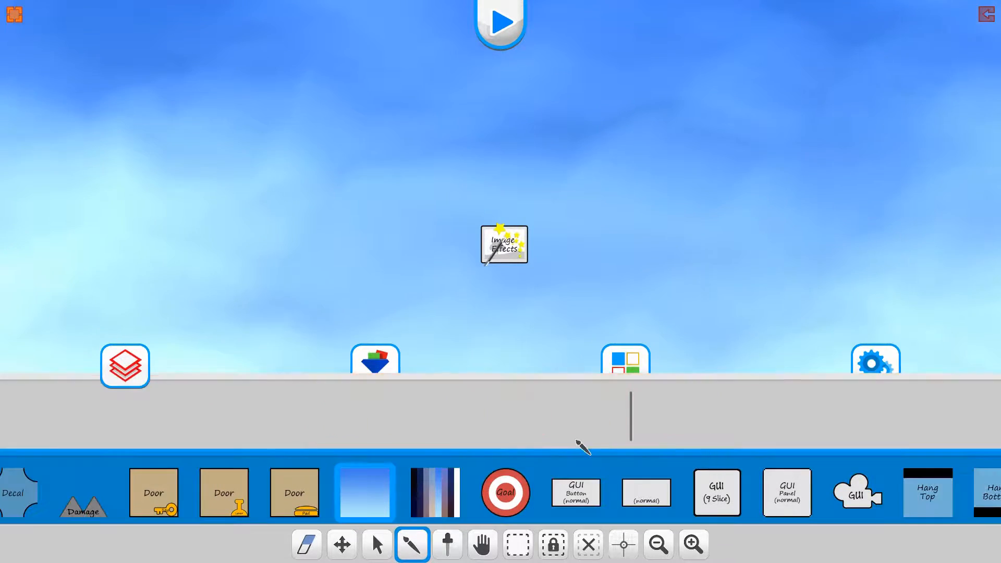
left_click_drag(191, 485, 584, 489)
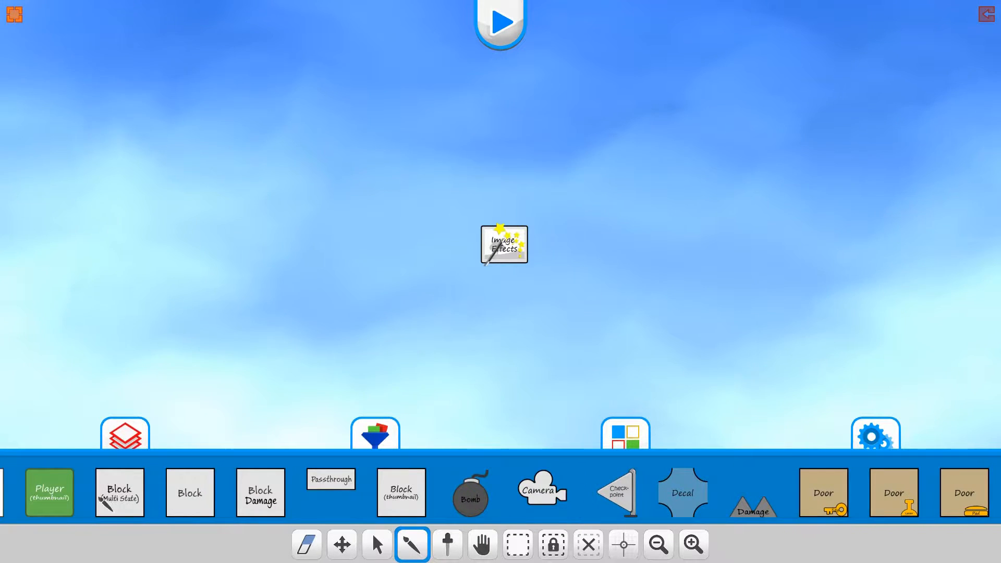
left_click(51, 496)
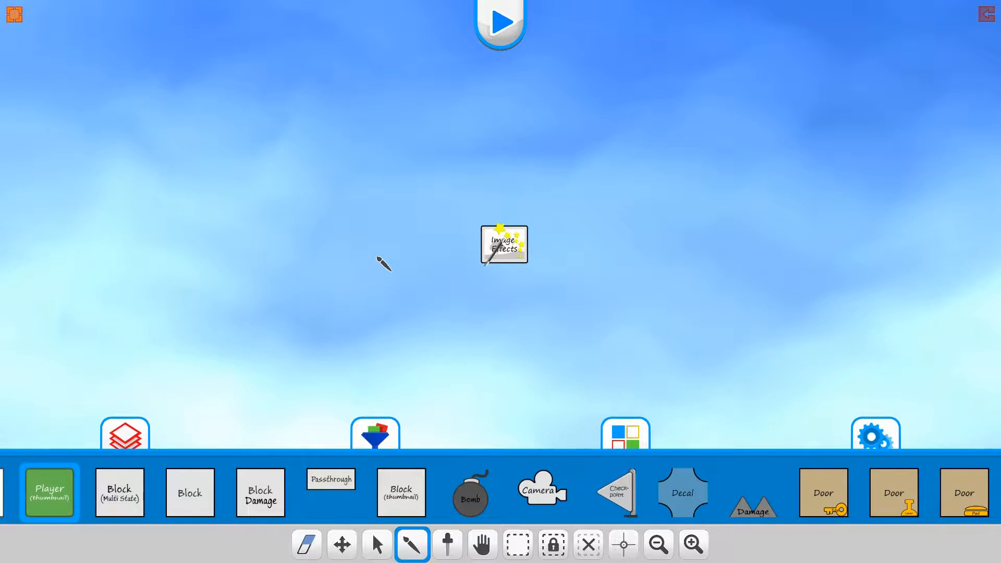
left_click(363, 244)
Paint a row of eight Block tiles beneath the player and place a Bomb on the rightmost block.
left_click(201, 515)
left_click(315, 292)
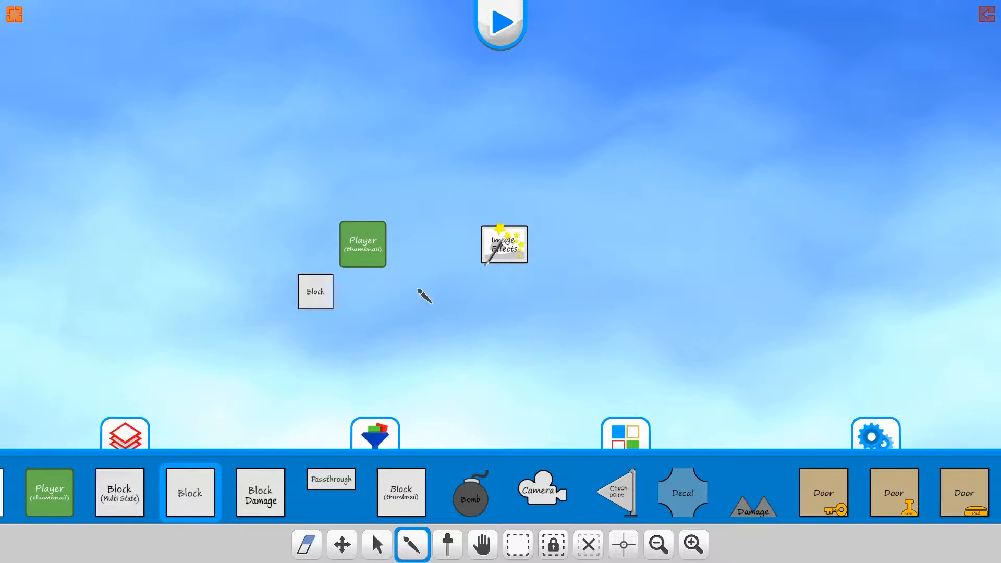
left_click_drag(363, 292, 658, 290)
left_click(471, 495)
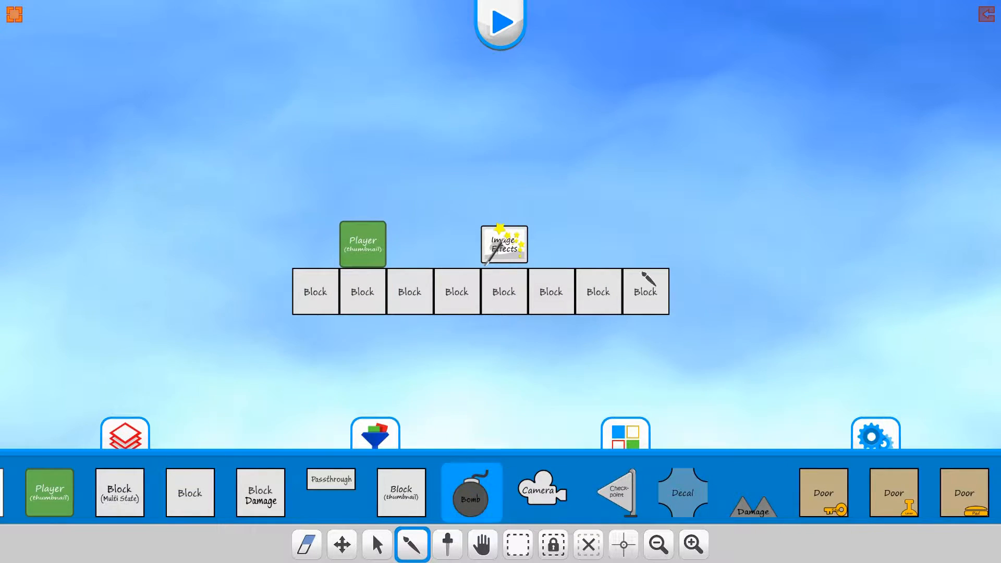
left_click(644, 248)
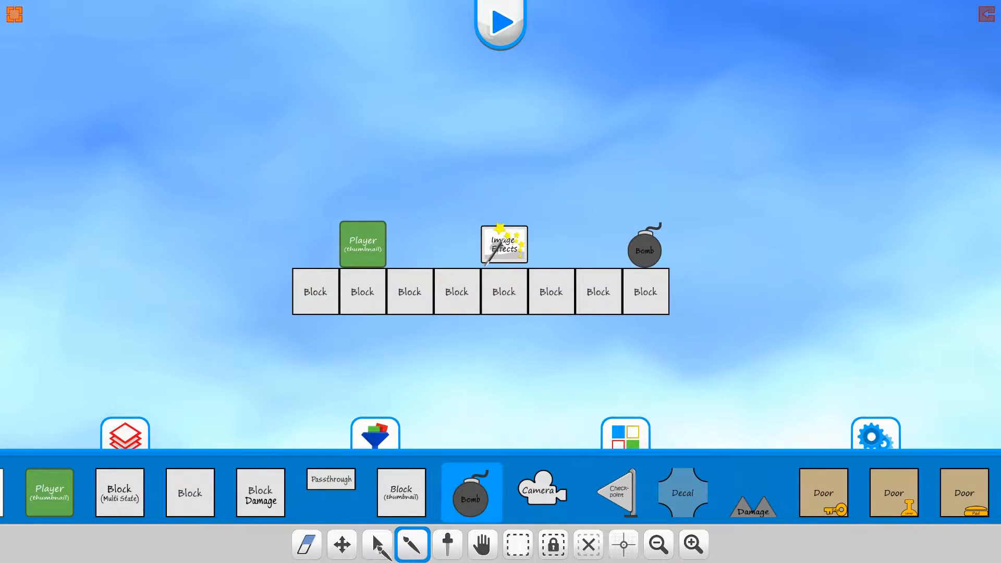
Reopen the Image Effects tile's effect settings and switch the effect to TV WideScreenHV (172).
left_click(375, 537)
left_click(511, 246)
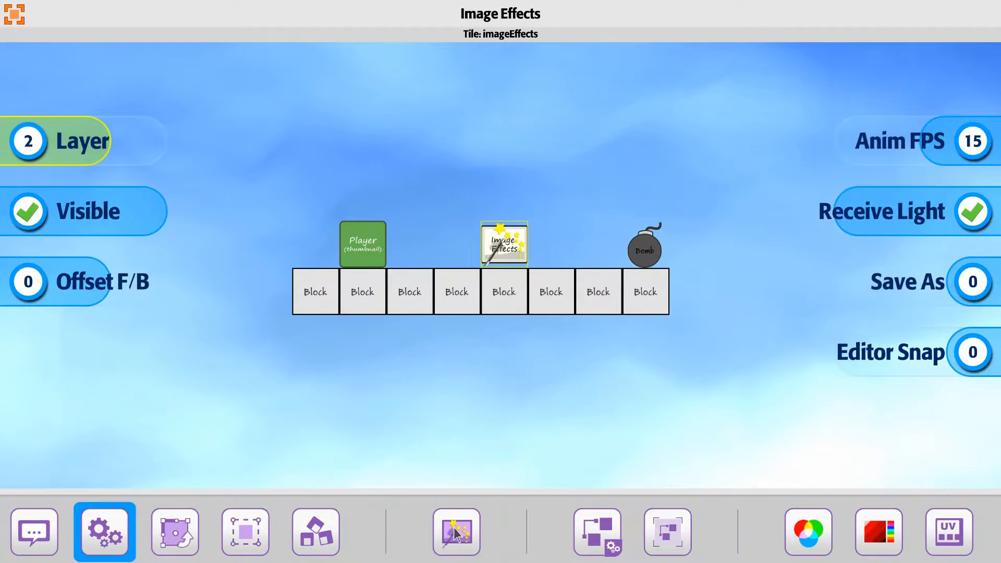
left_click(453, 527)
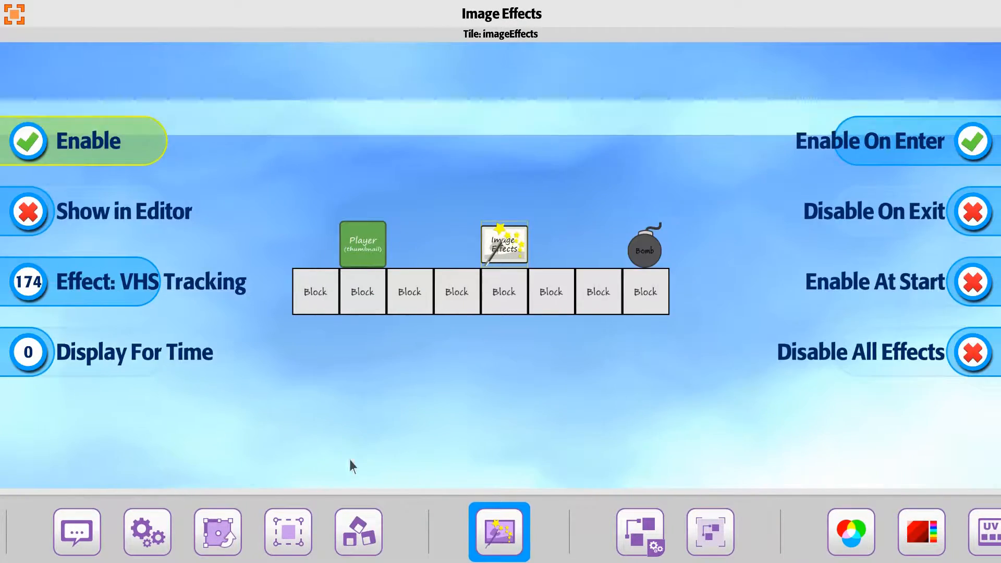
key("Down")
key("Down")
key("Left")
key("Left")
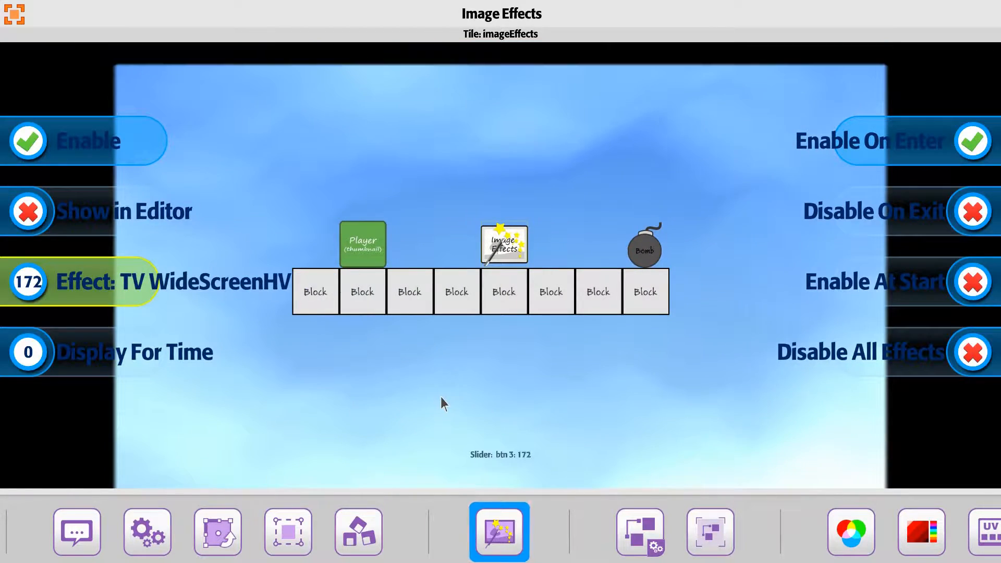
Step the effect down through TV Videoflip, TV VHS Rewind, TV Vcr and TV Tiles to TV Rgb (162).
key("Left")
key("Left")
key("Left")
key("Left")
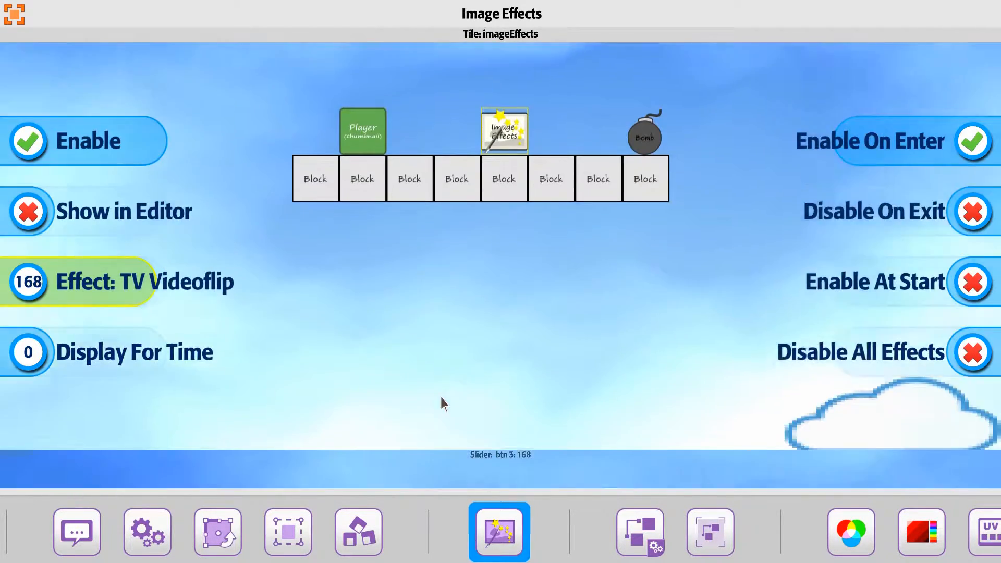
key("Left")
key("Left")
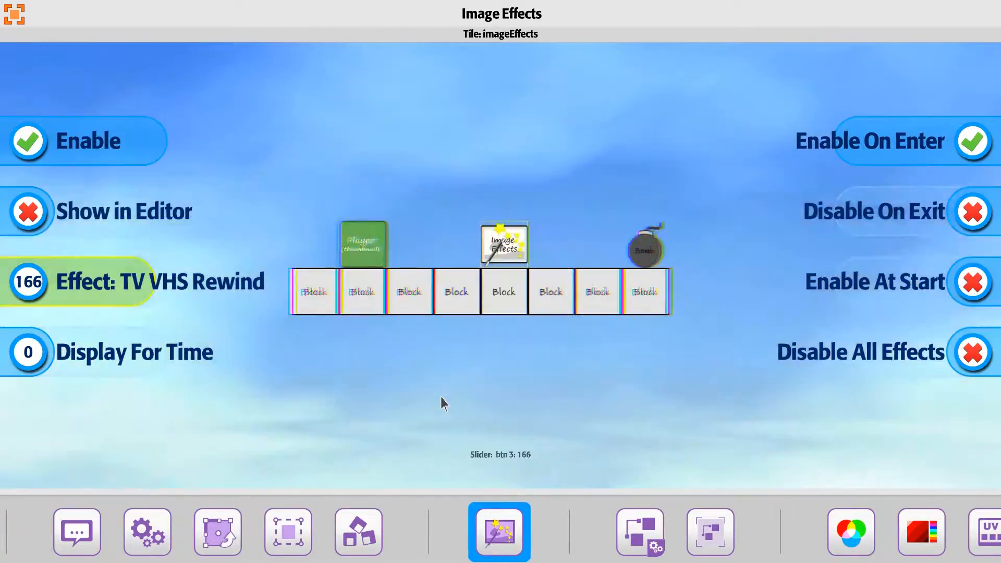
key("Left")
key("Left")
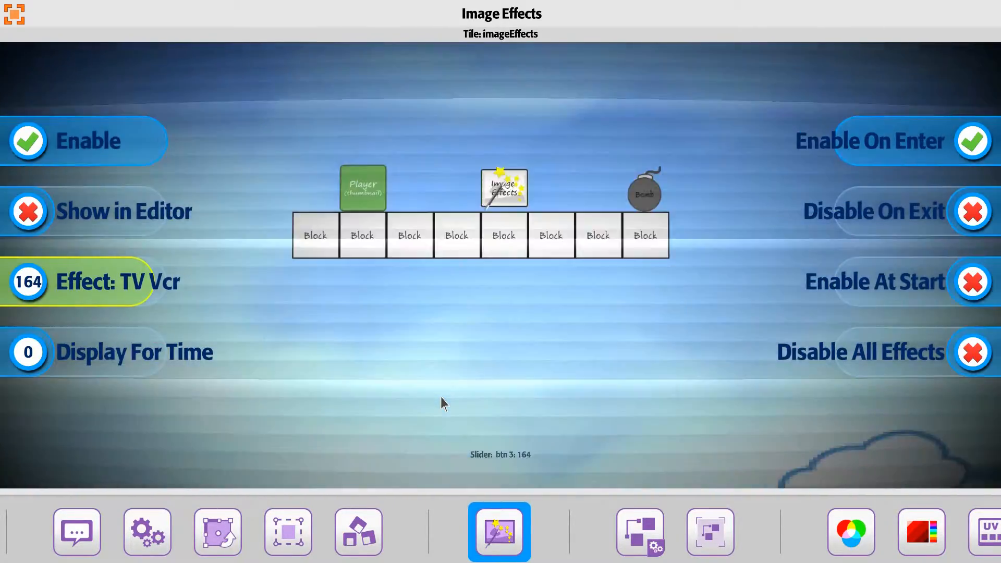
key("Left")
key("Left")
key("Right")
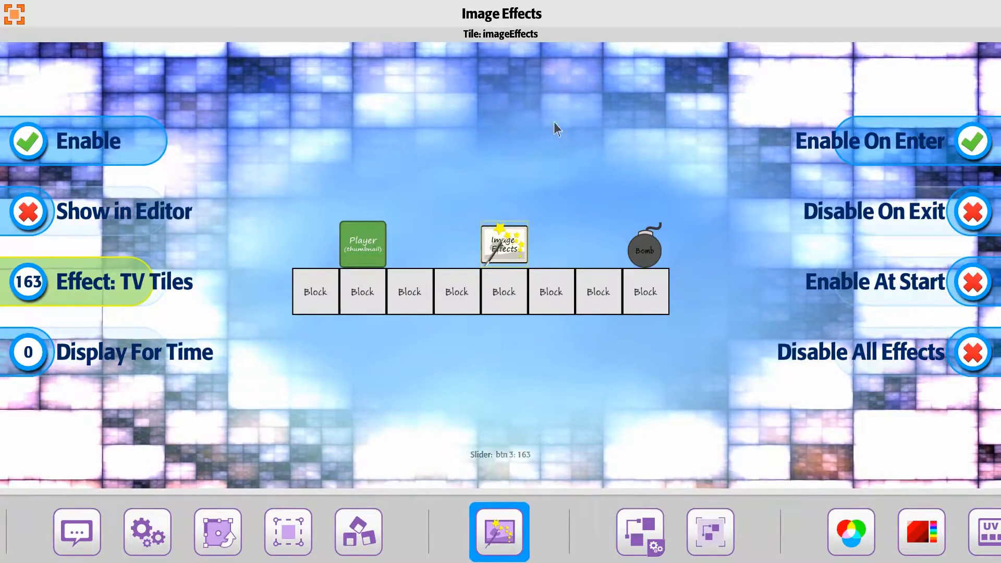
key("Left")
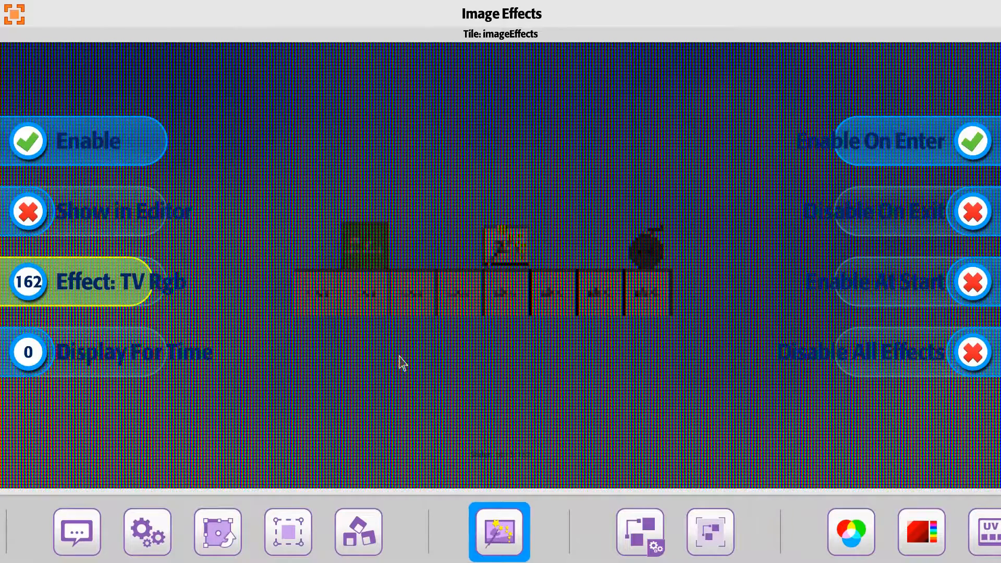
Step the Image Effects tile's effect down through TV Posterize, TV PlanetMars and TV Old Movie 2 to TV Old (157).
key("Left")
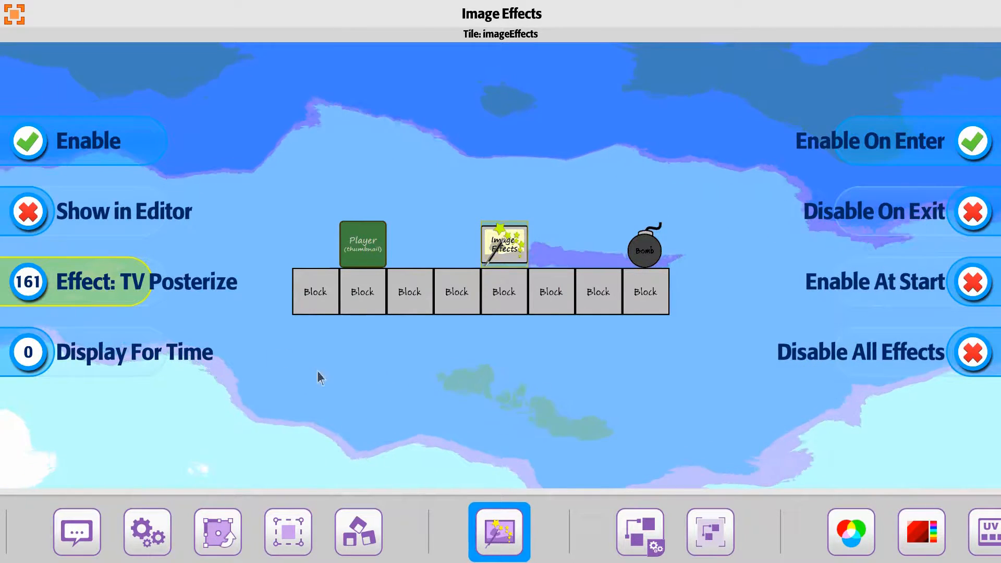
key("Left")
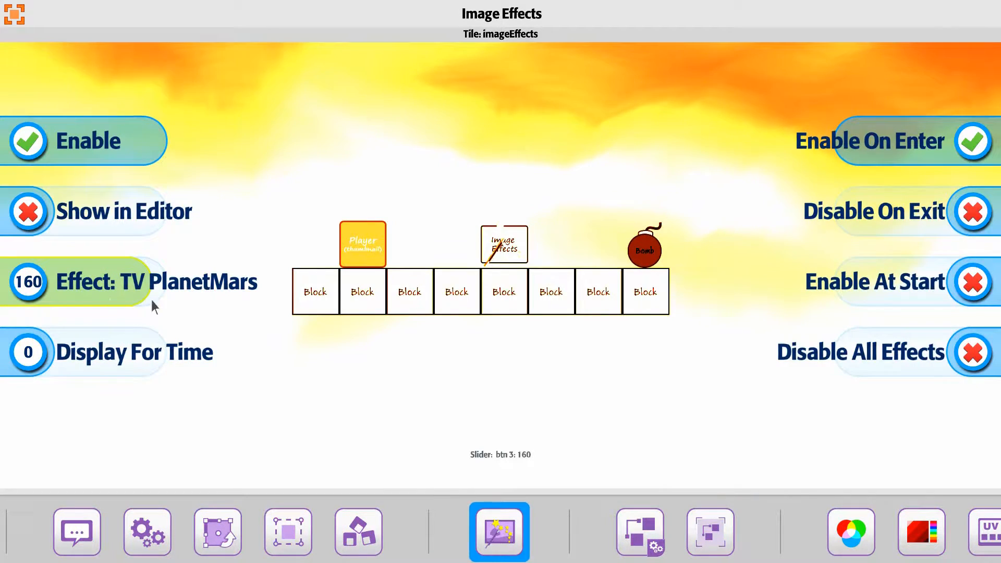
key("Left")
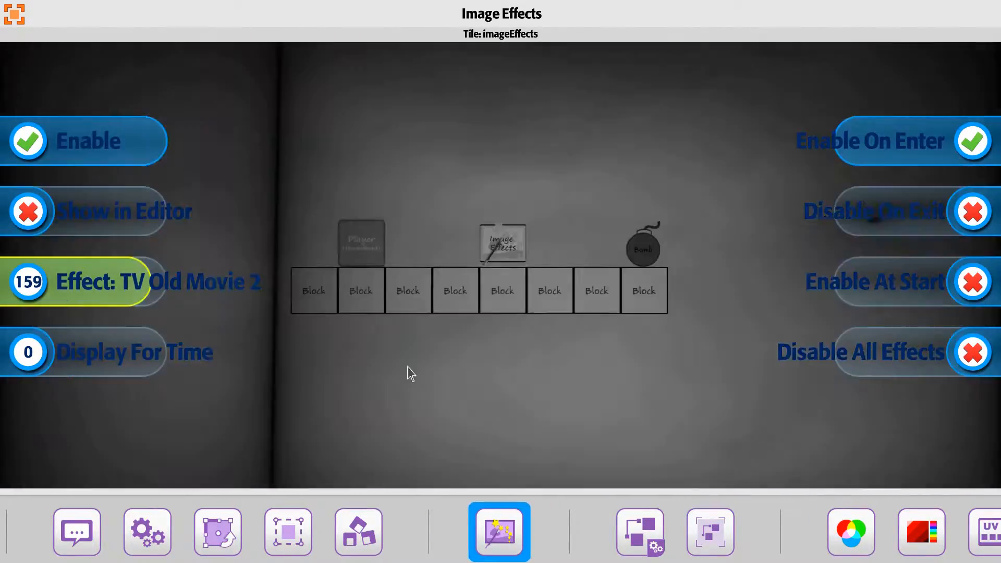
key("Left")
key("Left")
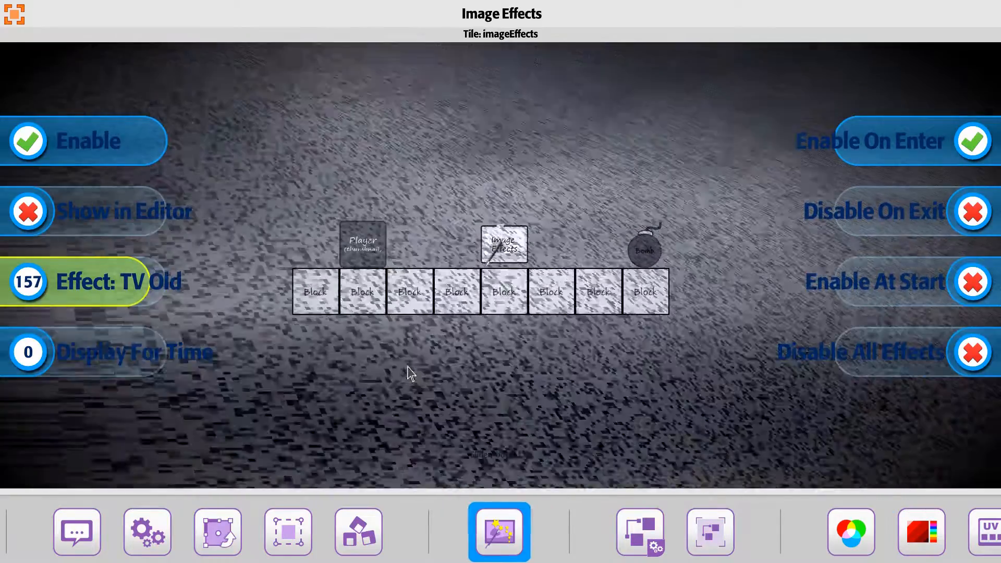
Continue lowering the effect number past TV Distorted (154) to preview TV Chromatical (151).
key("Left")
key("Left")
key("Left")
key("Left")
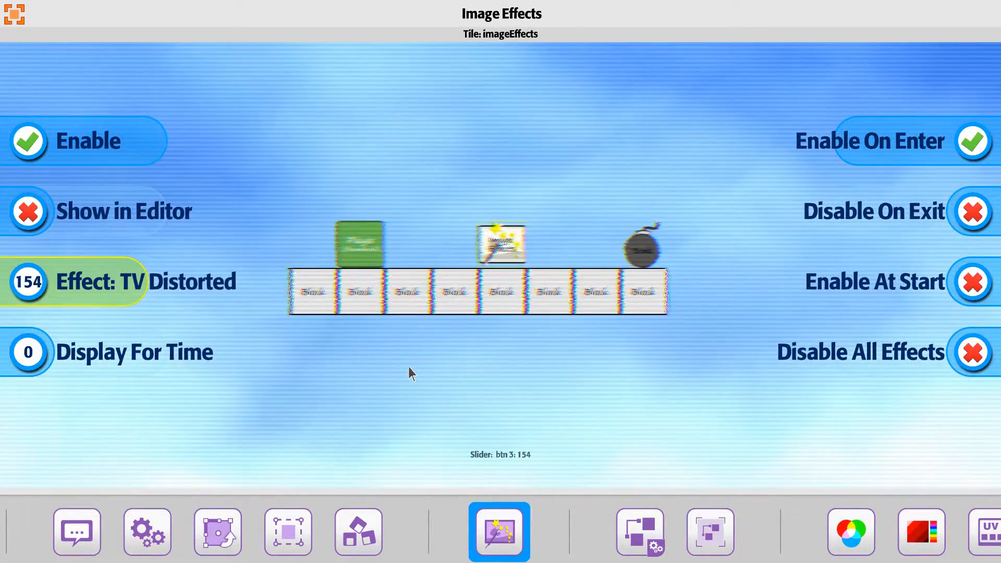
key("Left")
key("Left")
key("Left")
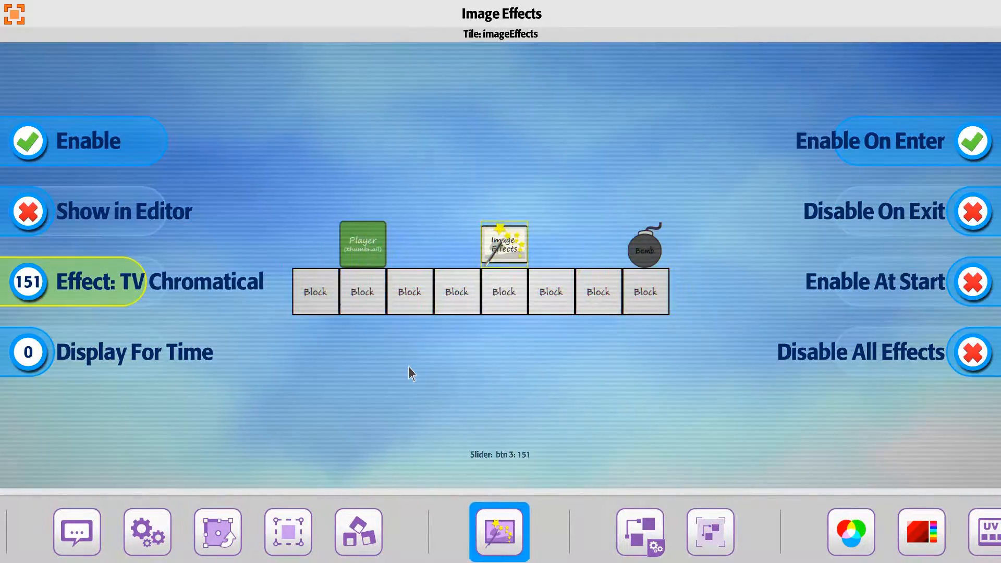
Preview the effects down to TV ARCADE 2 (147), then go back up past TV Artefact to TV BrokenGlass (149).
key("Left")
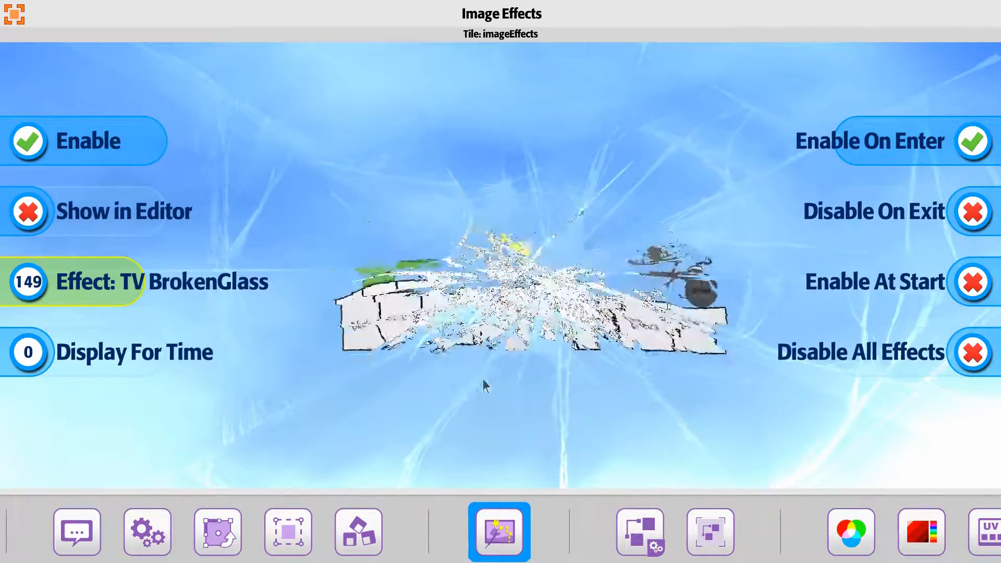
key("Left")
key("Left")
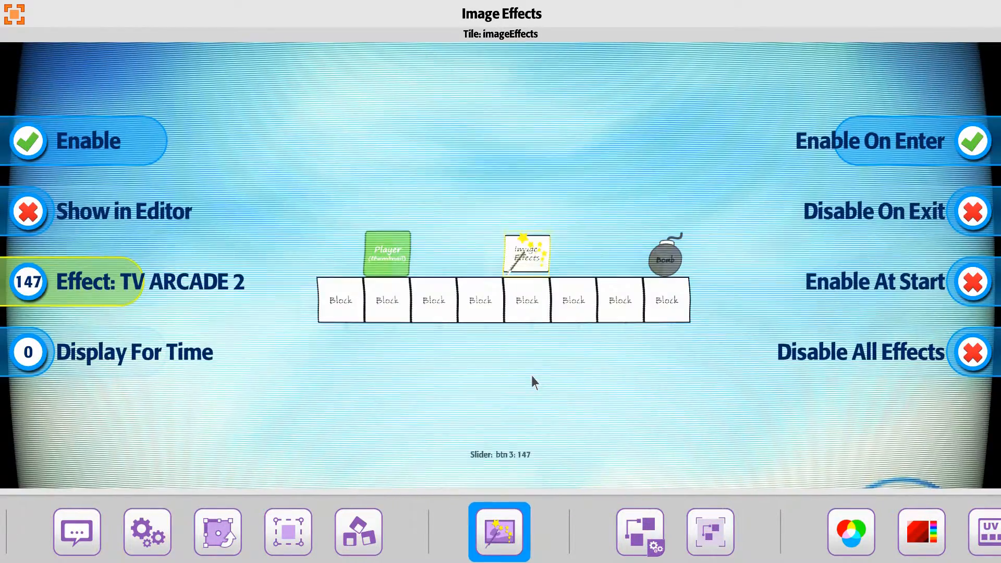
key("Right")
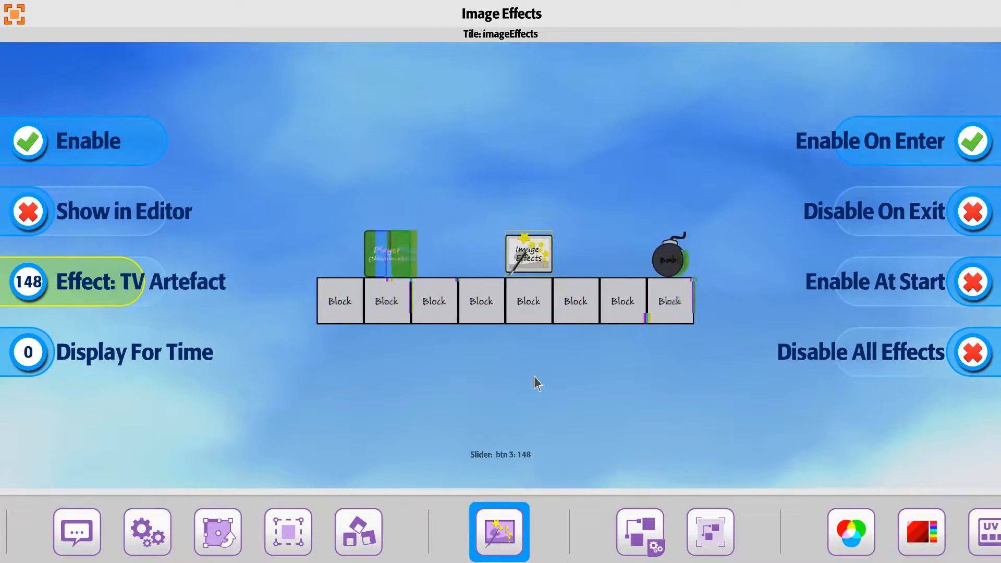
key("Right")
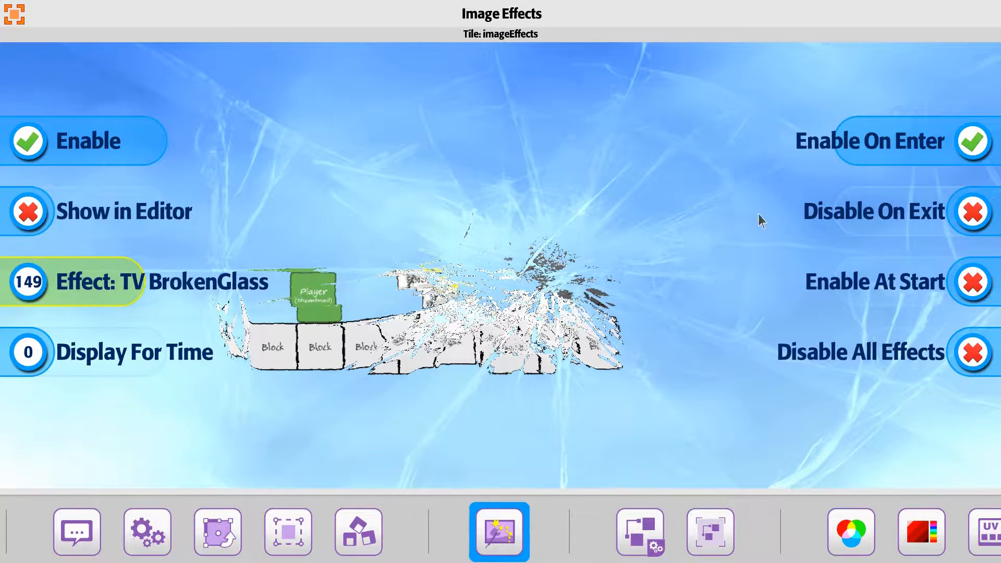
Turn on Disable On Exit for the effect, review the tile's trigger settings, and return to the level.
left_click(971, 213)
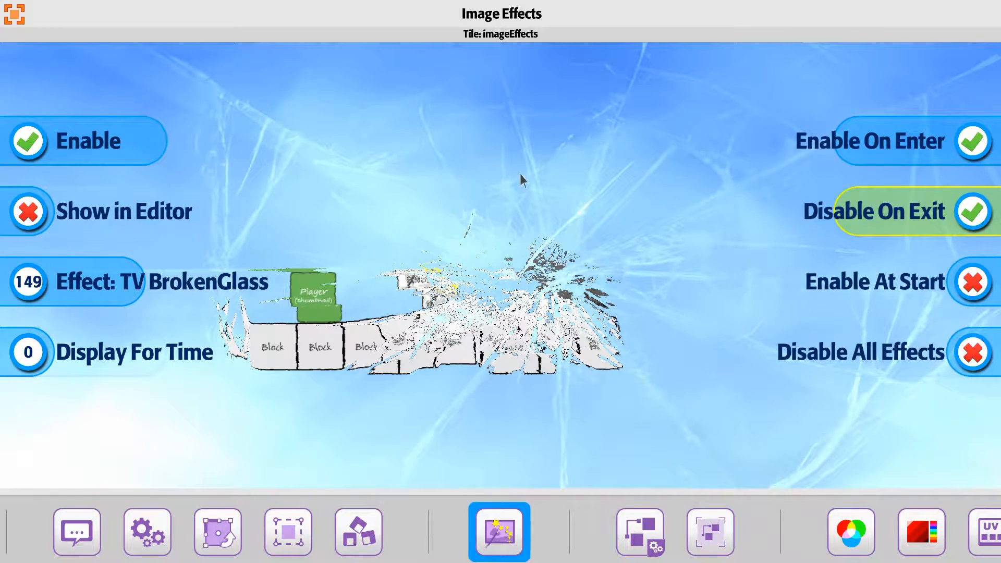
left_click(644, 532)
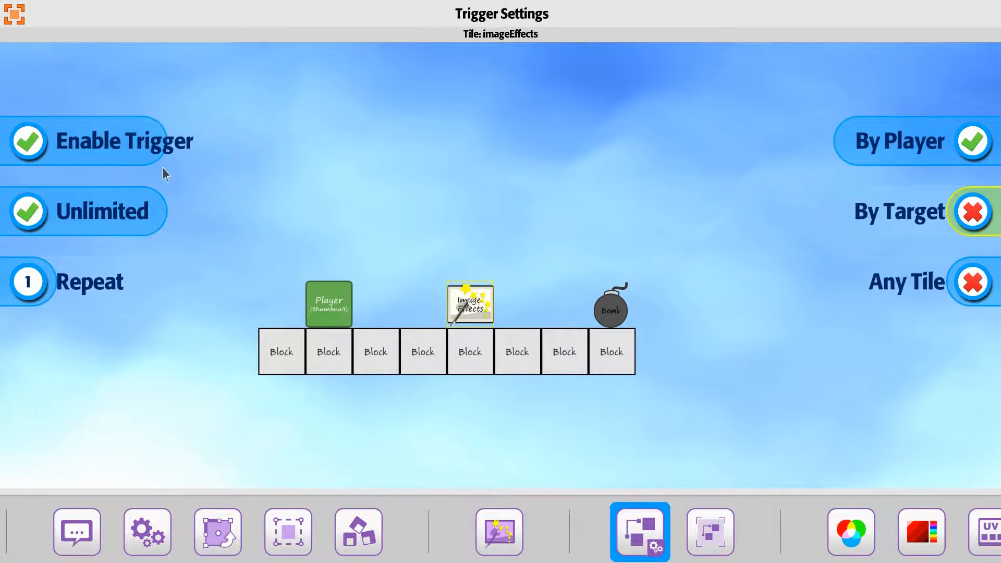
left_click(399, 214)
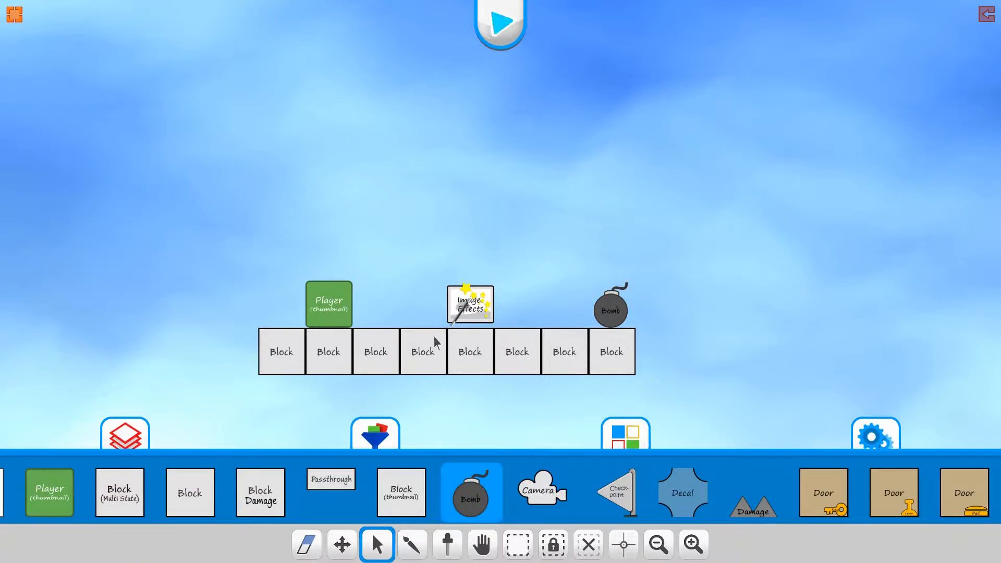
Move the Image Effects tile onto the Bomb above the rightmost block, then playtest the level and stop.
left_click(331, 542)
left_click_drag(458, 311, 599, 310)
left_click(500, 22)
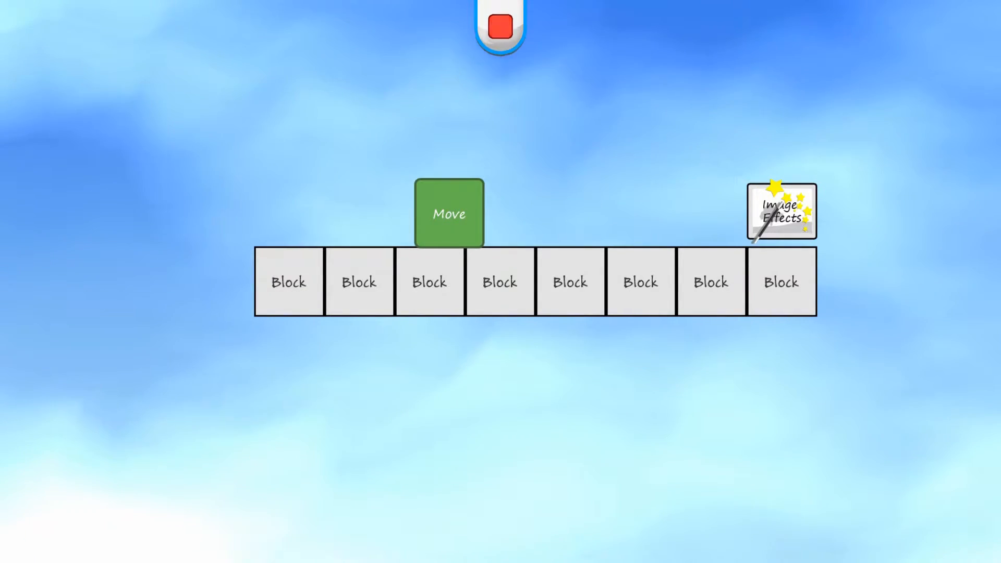
left_click(501, 27)
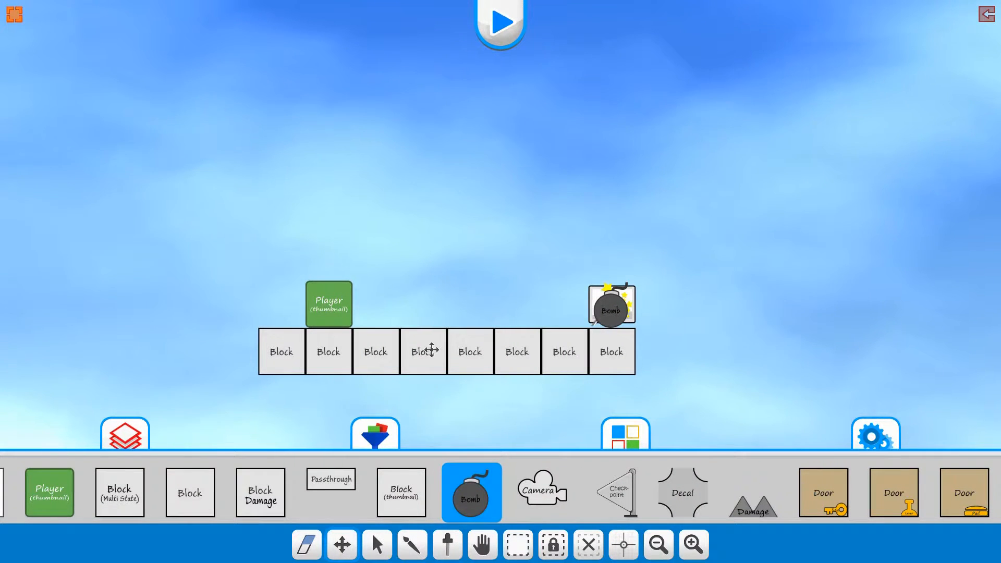
Place a second Image Effects tile above the fifth block and run a short playtest of the level.
left_click_drag(698, 493, 368, 498)
left_click_drag(781, 499, 135, 499)
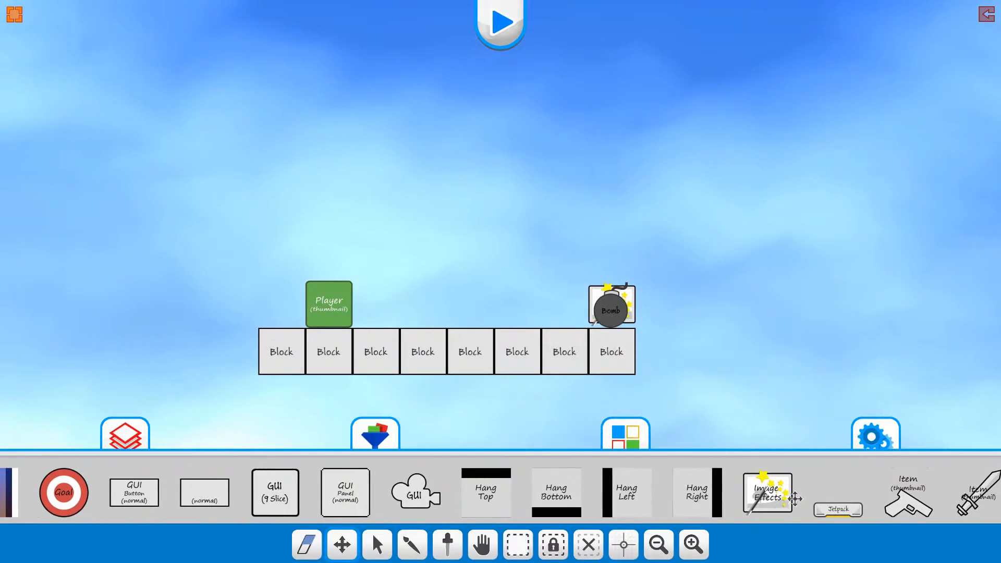
left_click(794, 499)
left_click(488, 316)
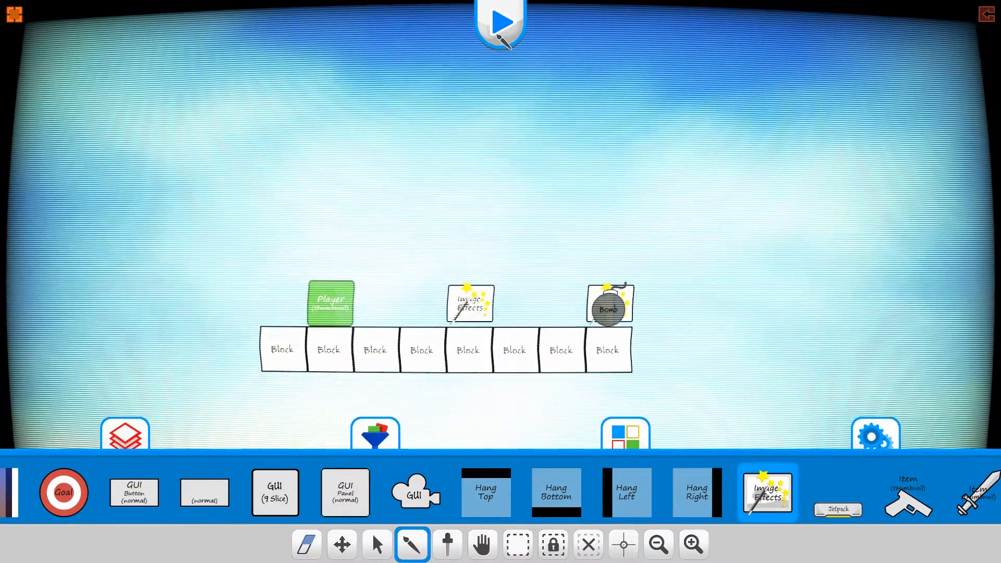
left_click(499, 36)
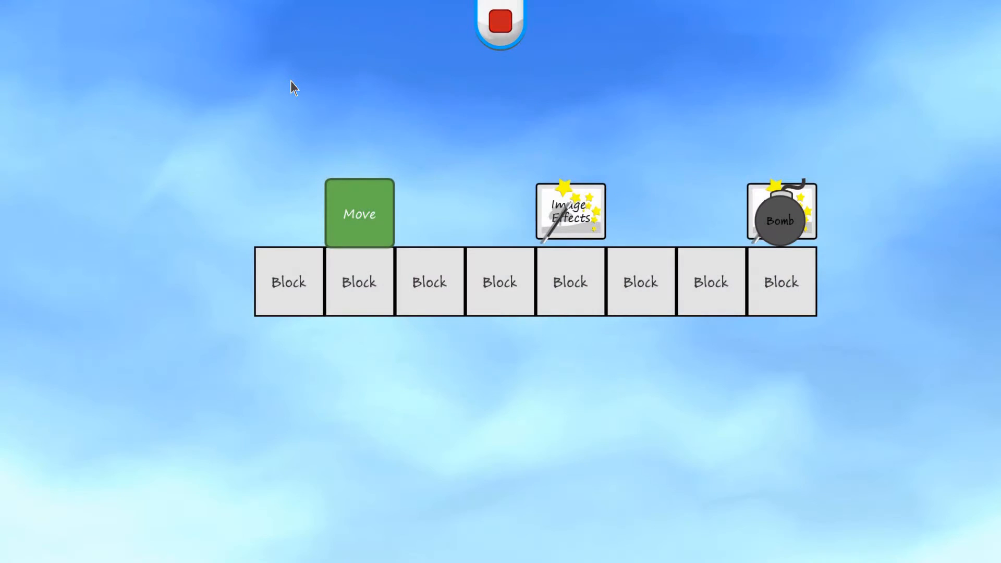
left_click(501, 21)
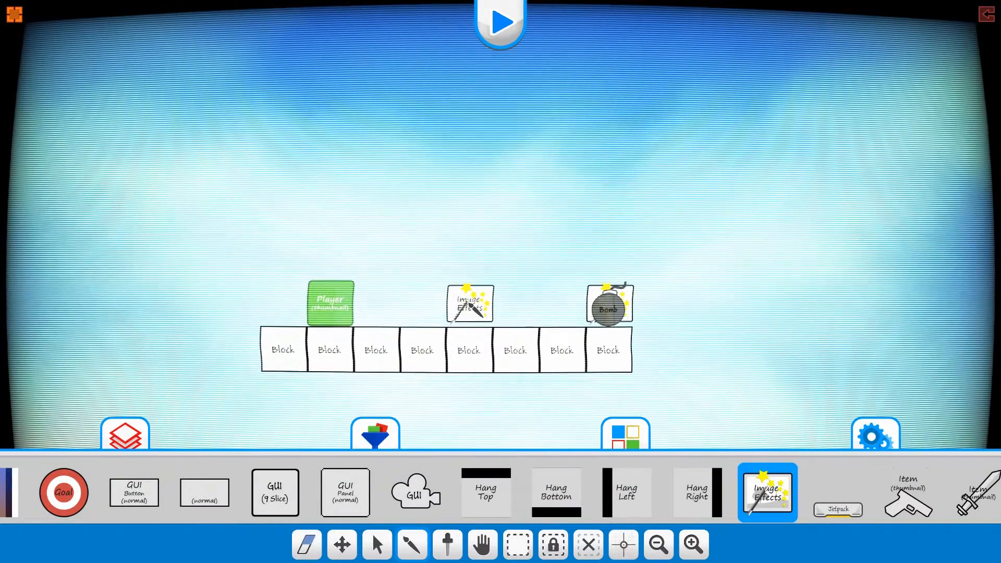
Check the new Image Effects tile's trigger range and trigger settings, and turn on Enable At Start for its TV ARCADE effect.
left_click(468, 303)
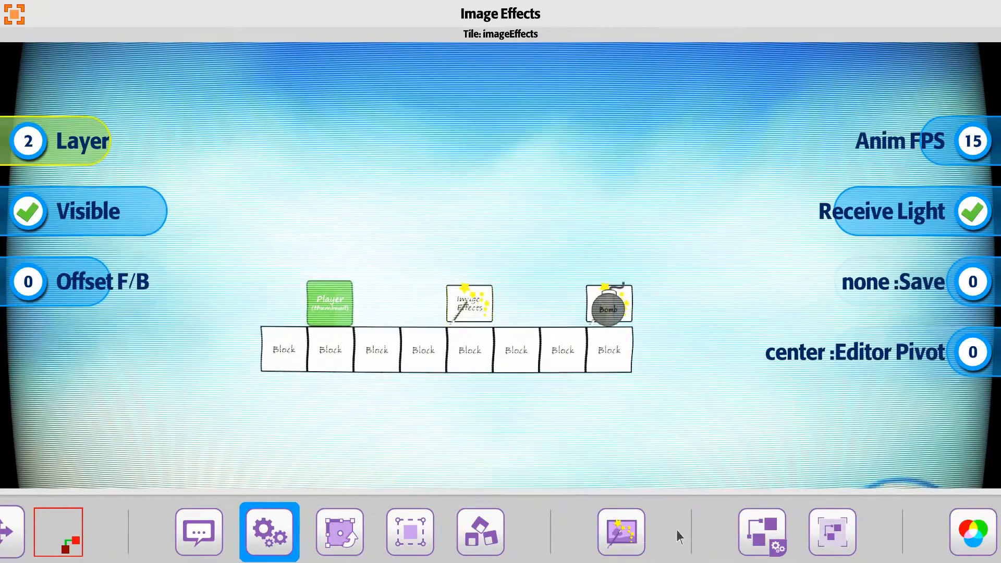
left_click(846, 540)
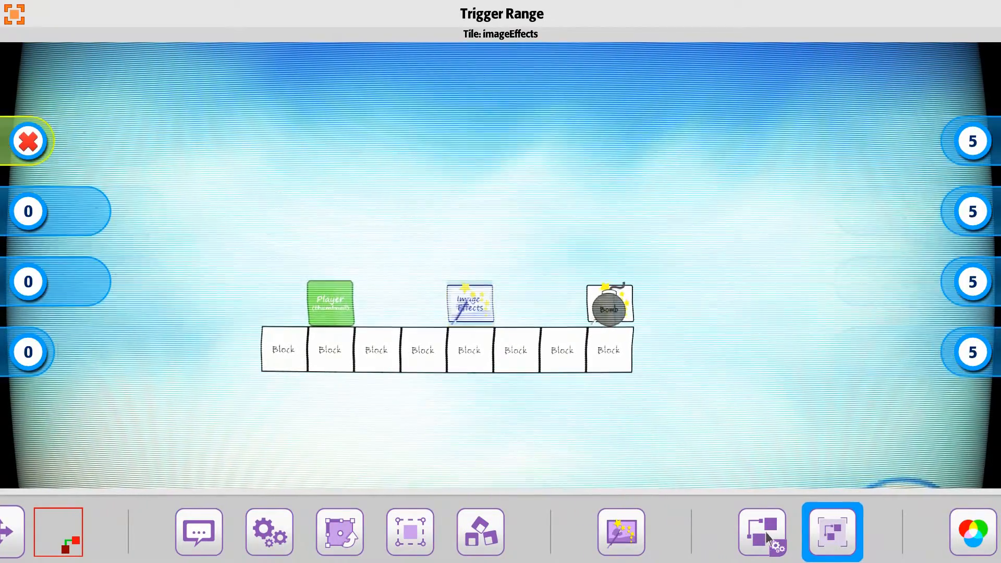
left_click(765, 541)
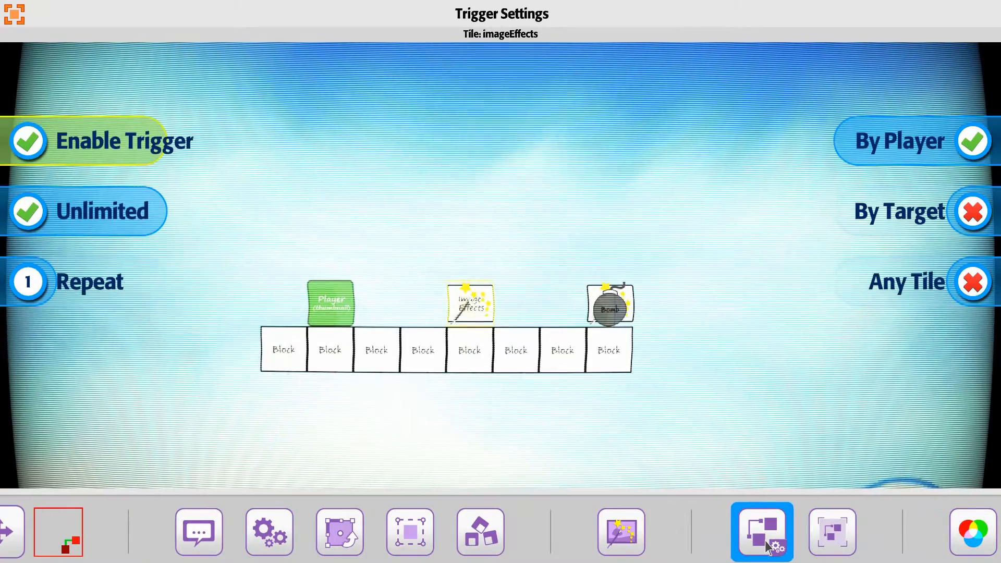
left_click(622, 533)
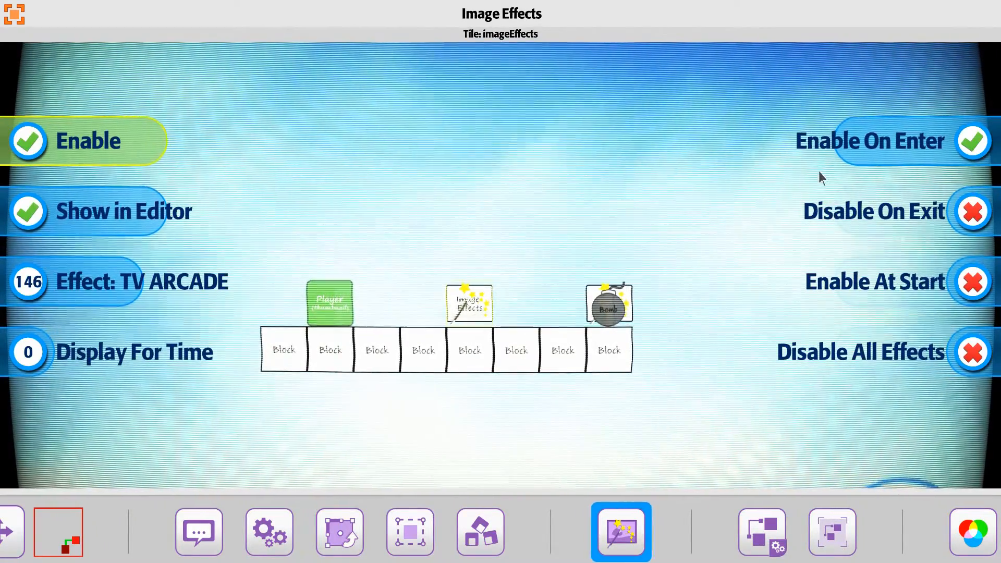
left_click(963, 284)
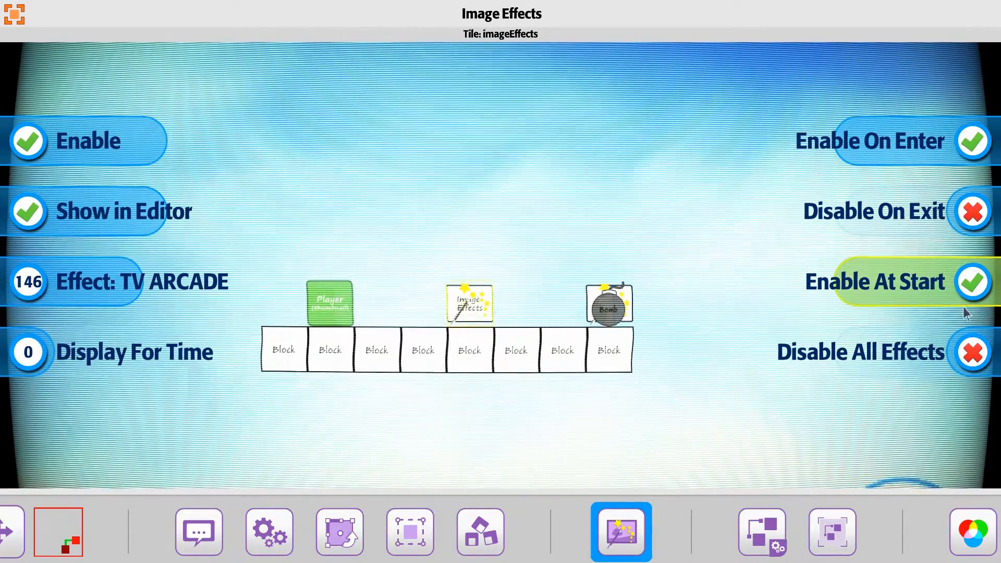
left_click(536, 401)
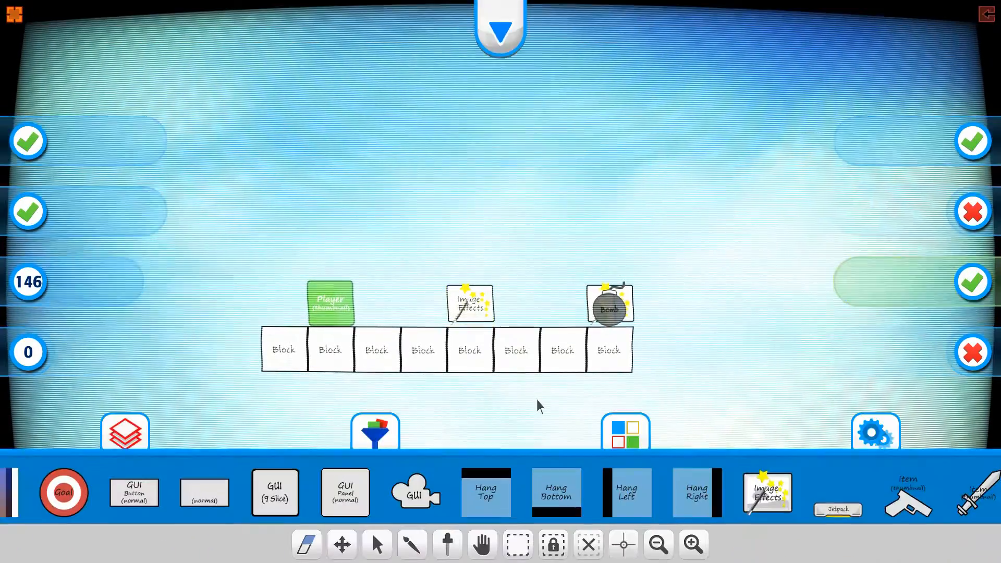
Move the new Image Effects tile onto the Player tile, then playtest the level and stop.
left_click(342, 544)
left_click_drag(441, 308, 346, 308)
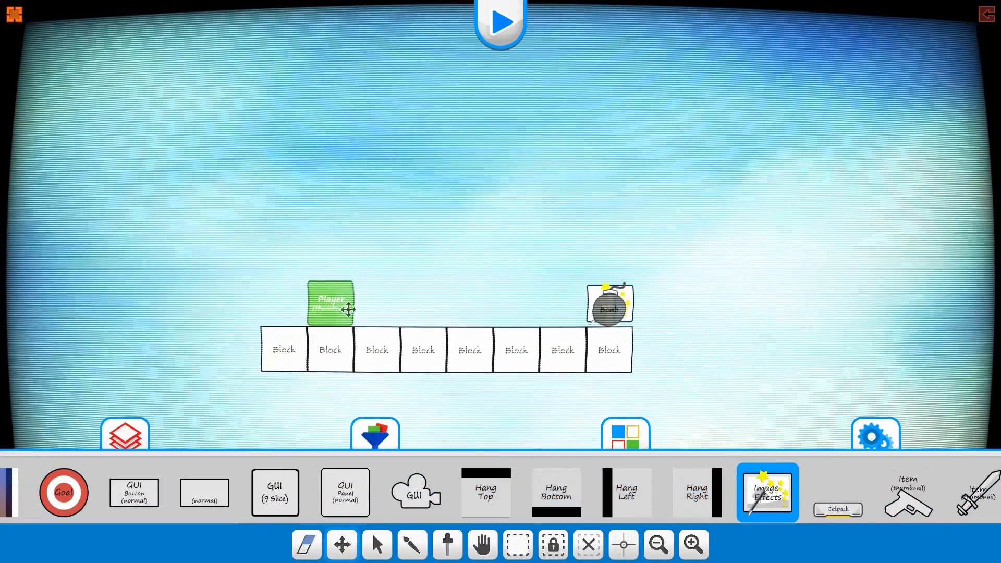
left_click(500, 23)
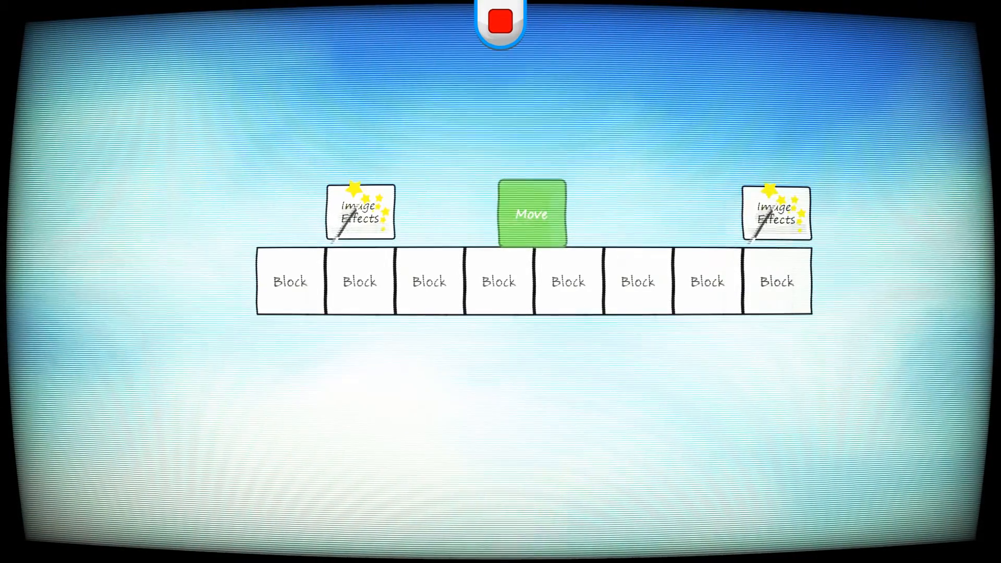
key("Escape")
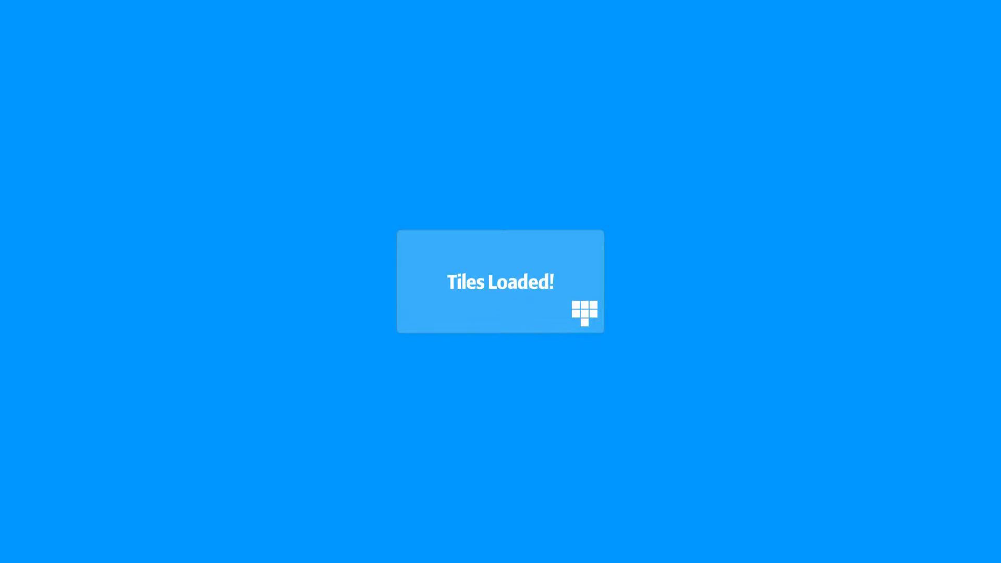